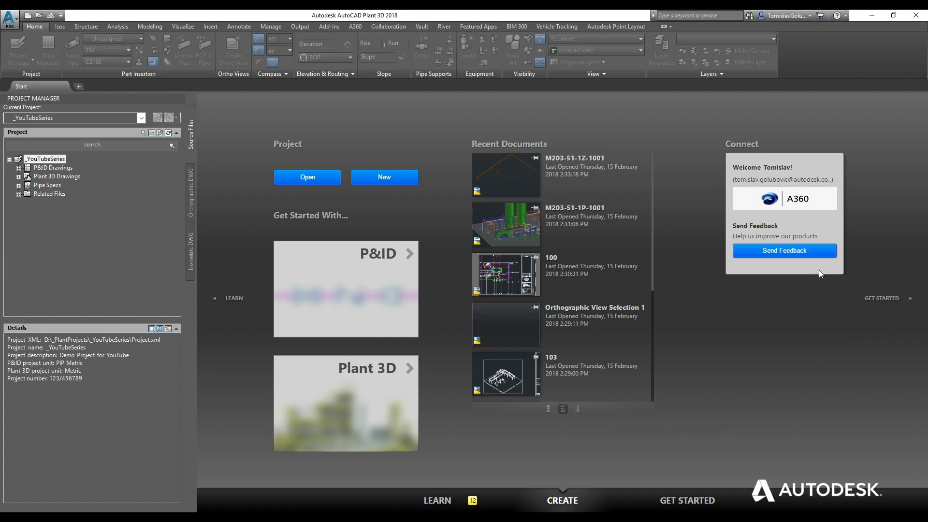
# Browse the project's P&ID Drawings, Plant 3D Drawings and related files groups
pyautogui.click(51, 168)
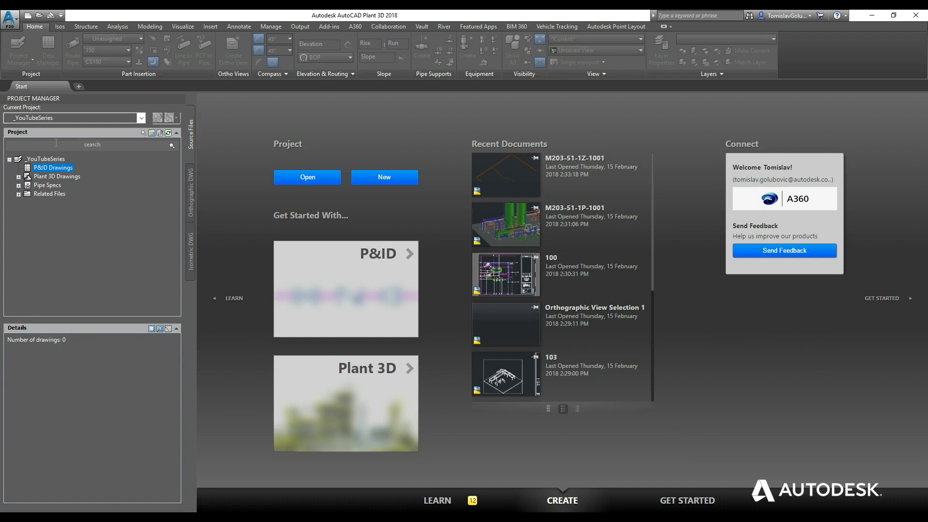
pyautogui.click(56, 178)
pyautogui.click(53, 194)
pyautogui.click(55, 168)
# Create a new folder named Area_01 under P&ID Drawings
pyautogui.rightClick(57, 172)
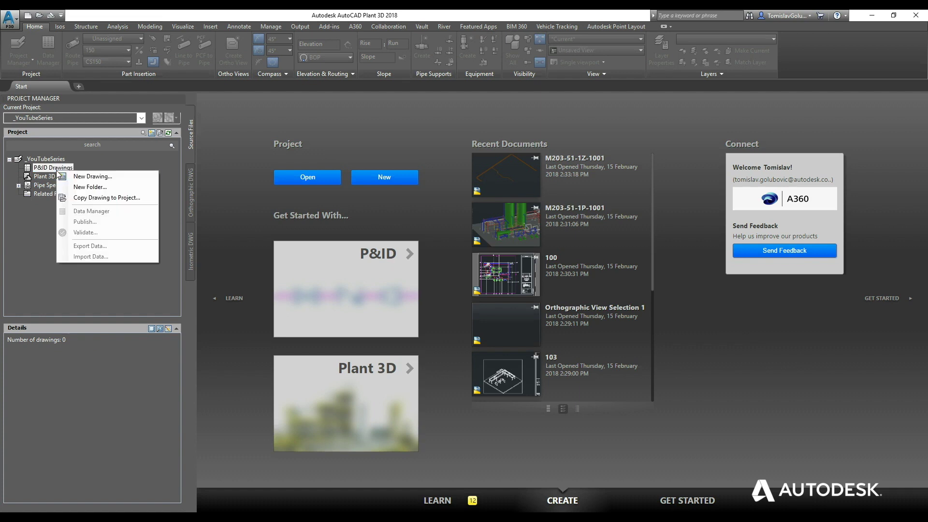
pyautogui.click(75, 188)
pyautogui.write('A')
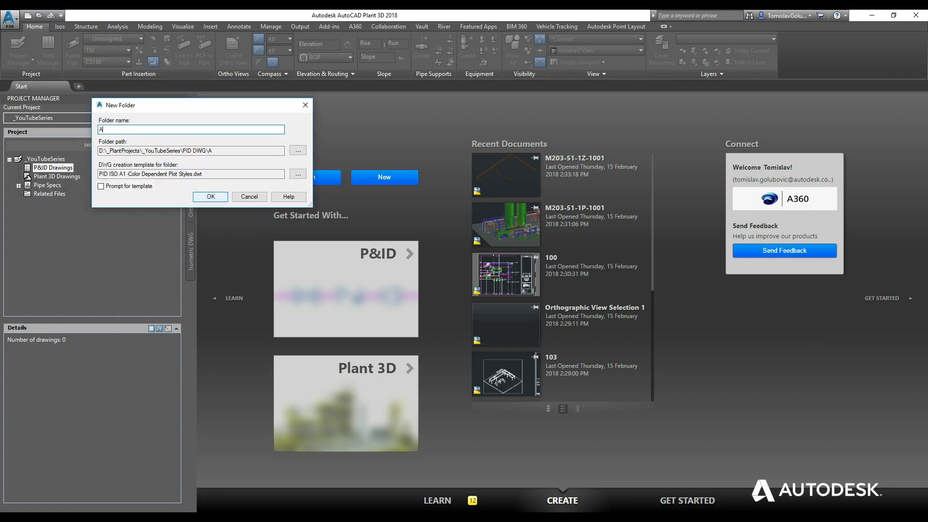
pyautogui.write('rea_01')
pyautogui.click(224, 200)
# View the Area_01 folder's properties and close them without changes
pyautogui.click(59, 178)
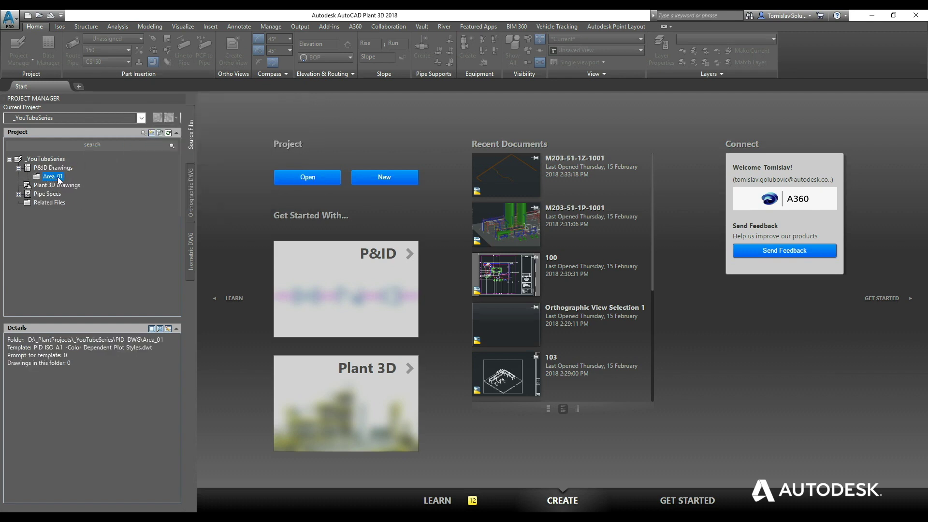
pyautogui.rightClick(58, 179)
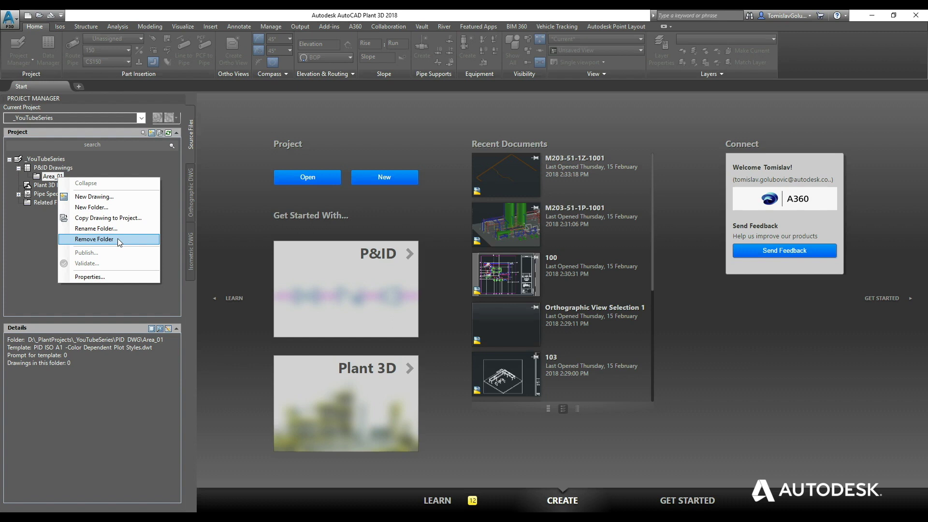
pyautogui.click(116, 277)
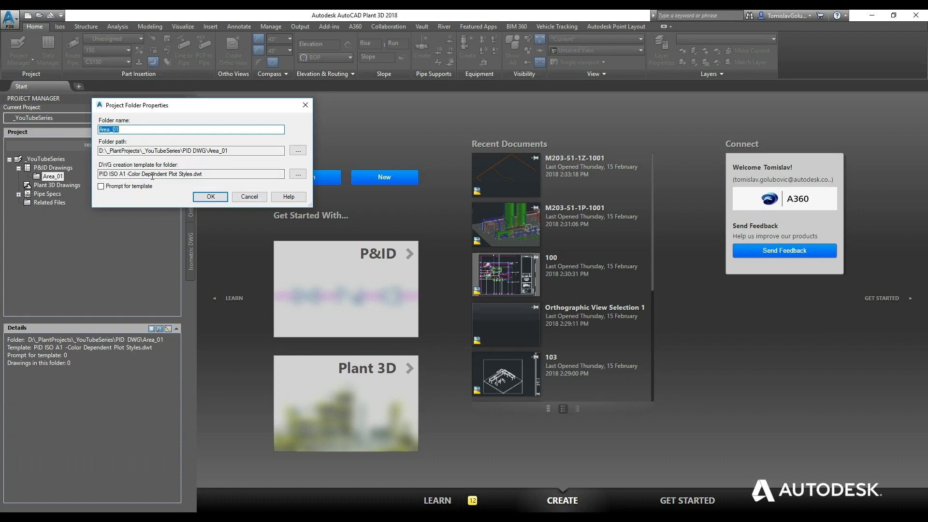
pyautogui.click(250, 197)
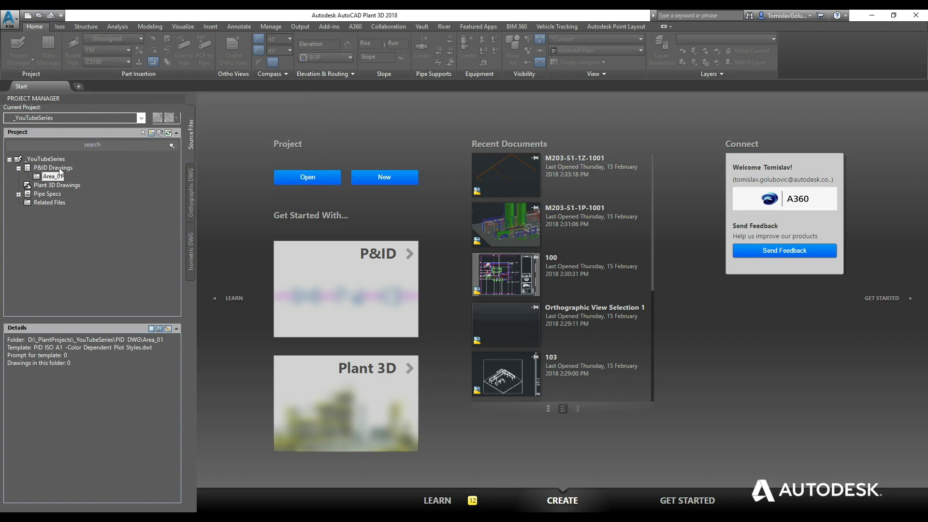
# Add a new drawing named 01-A1-1000 to the Area_01 folder and open it
pyautogui.rightClick(47, 177)
pyautogui.click(52, 198)
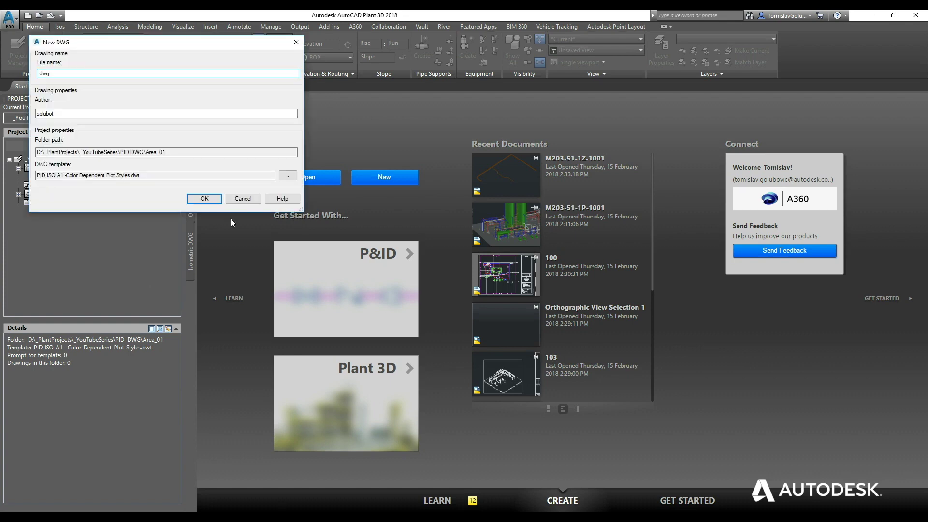
pyautogui.write('01-A1-1000')
pyautogui.click(204, 200)
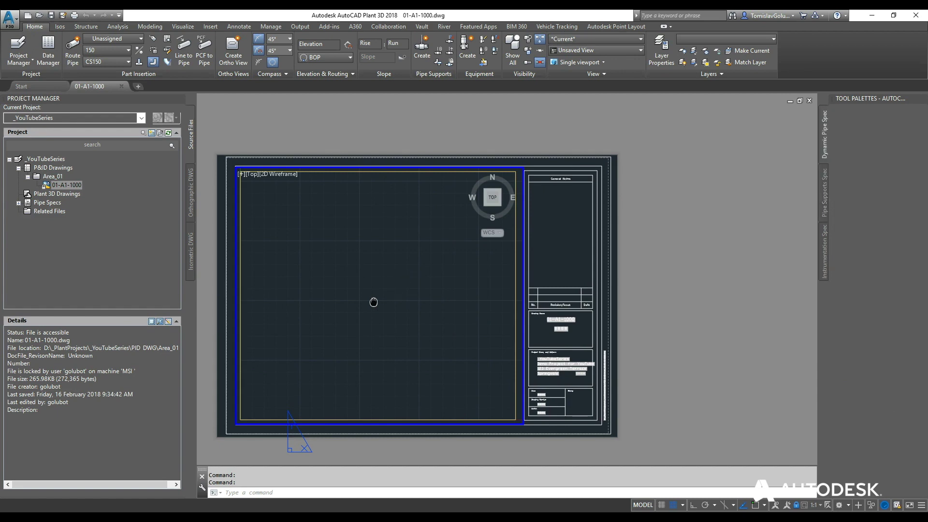
# Zoom to the full sheet, switch to the PID PIP workspace and dock the tool palette
pyautogui.moveTo(374, 302); pyautogui.dragTo(410, 300, button='middle')
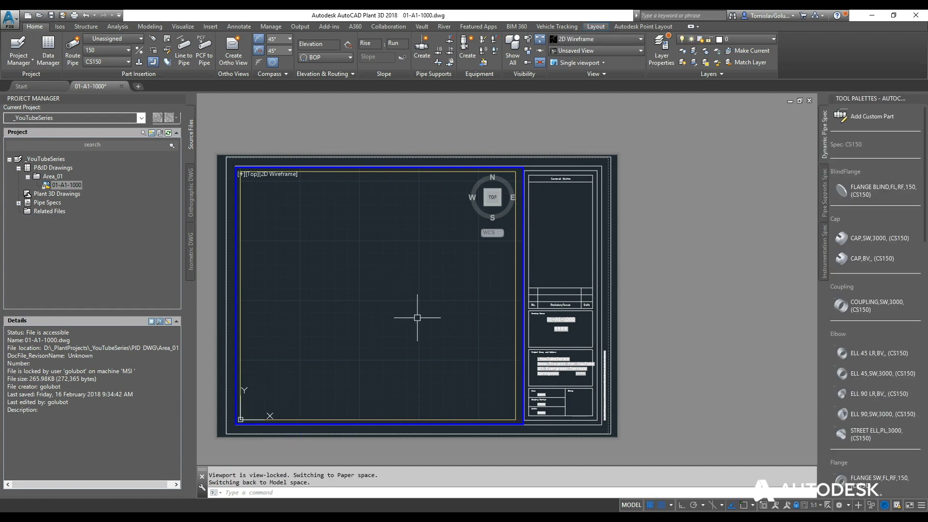
pyautogui.middleClick(424, 293)
pyautogui.middleClick(425, 293)
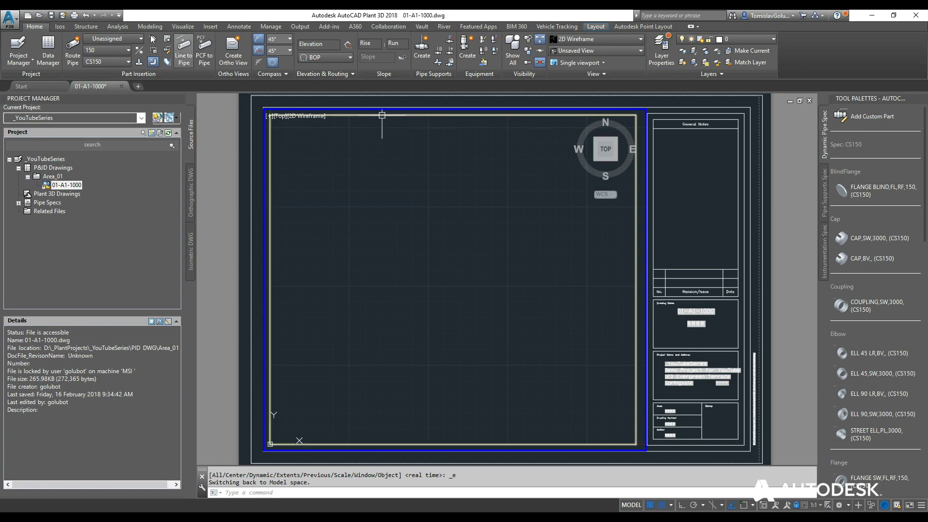
pyautogui.click(840, 506)
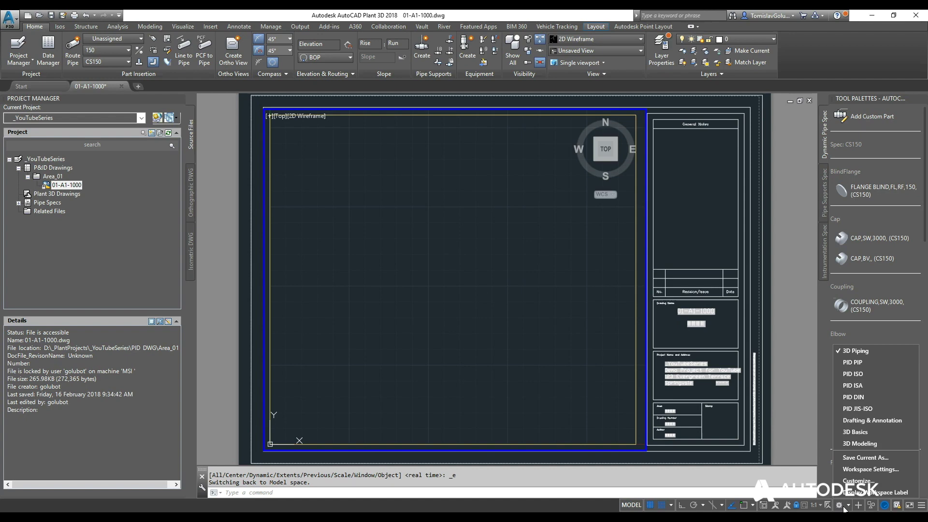
pyautogui.click(849, 364)
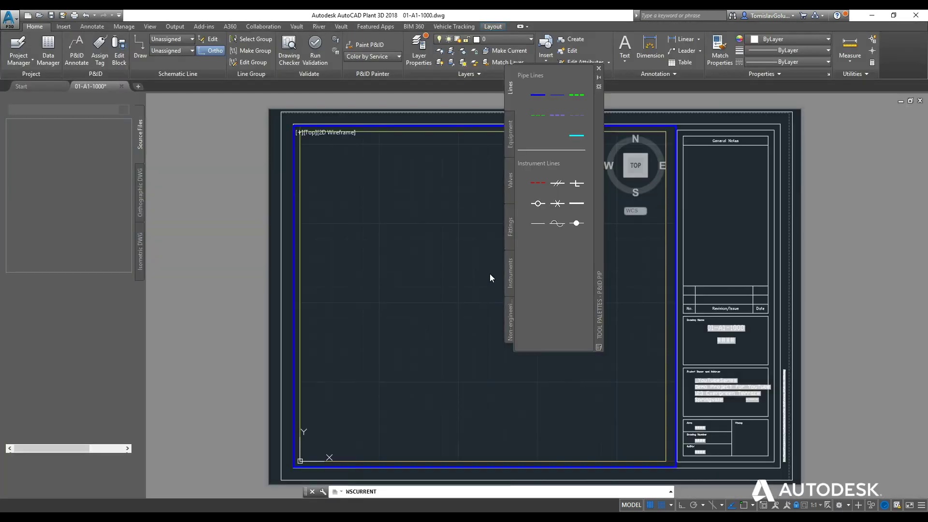
pyautogui.moveTo(608, 259); pyautogui.dragTo(916, 309)
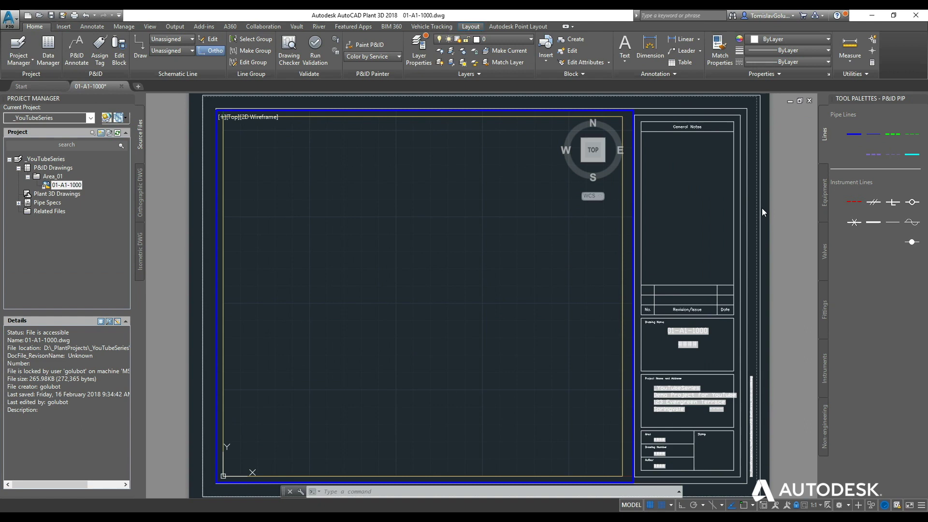
# Insert a cone roof tank from the Equipment palette onto the sheet
pyautogui.click(820, 216)
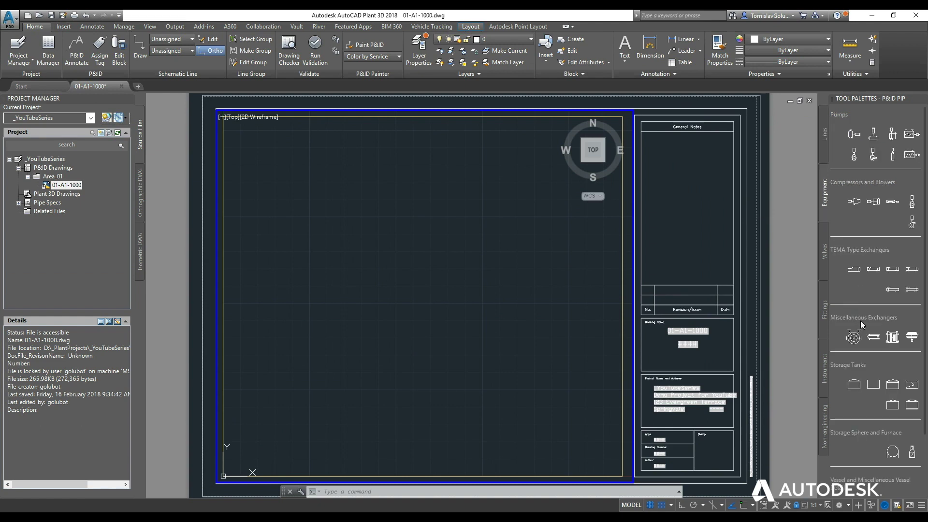
pyautogui.click(892, 405)
pyautogui.scroll(3, 291, 265)
pyautogui.scroll(-1, 325, 304)
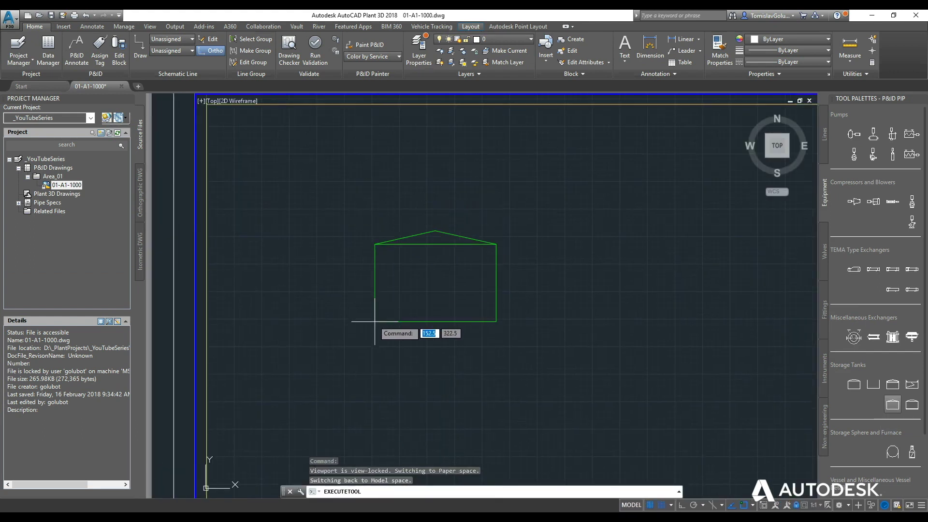
pyautogui.click(372, 318)
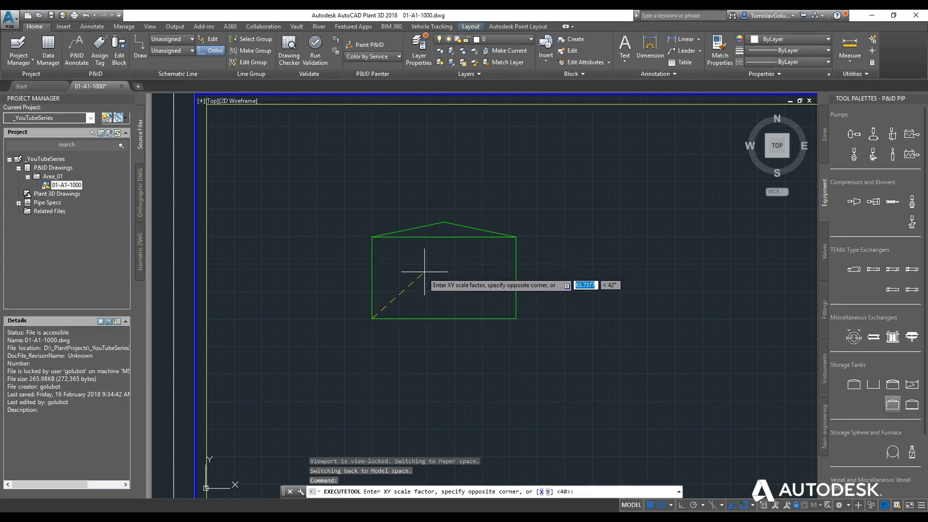
pyautogui.click(422, 271)
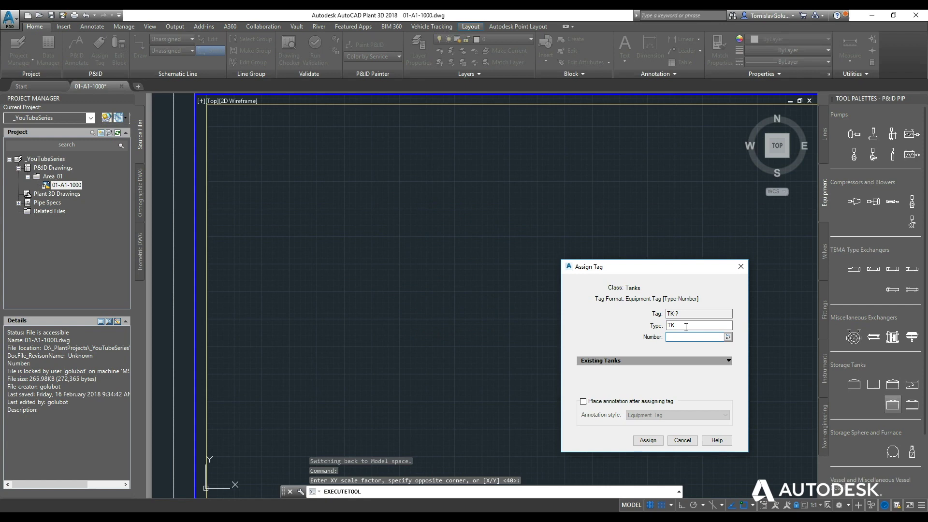
# Tag the tank TK-1000 and place its tag label beneath it
pyautogui.write('1000')
pyautogui.click(636, 402)
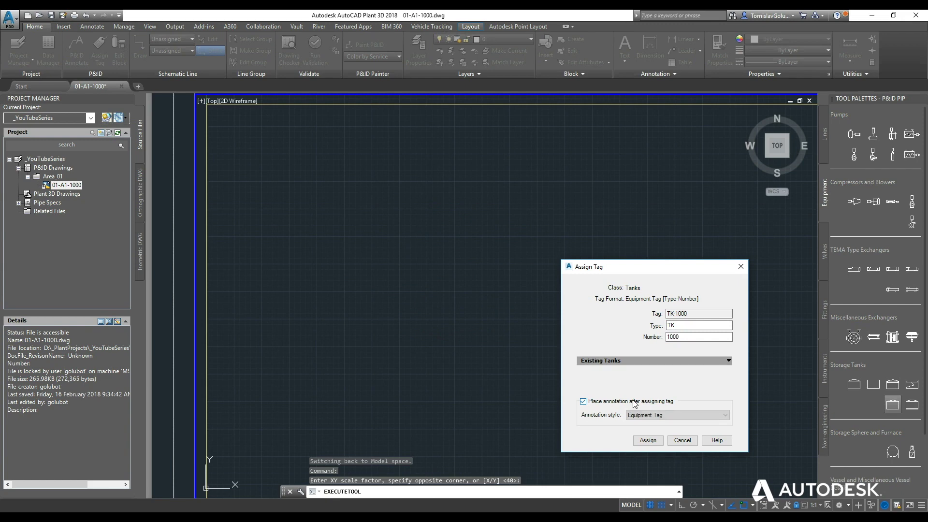
pyautogui.click(660, 441)
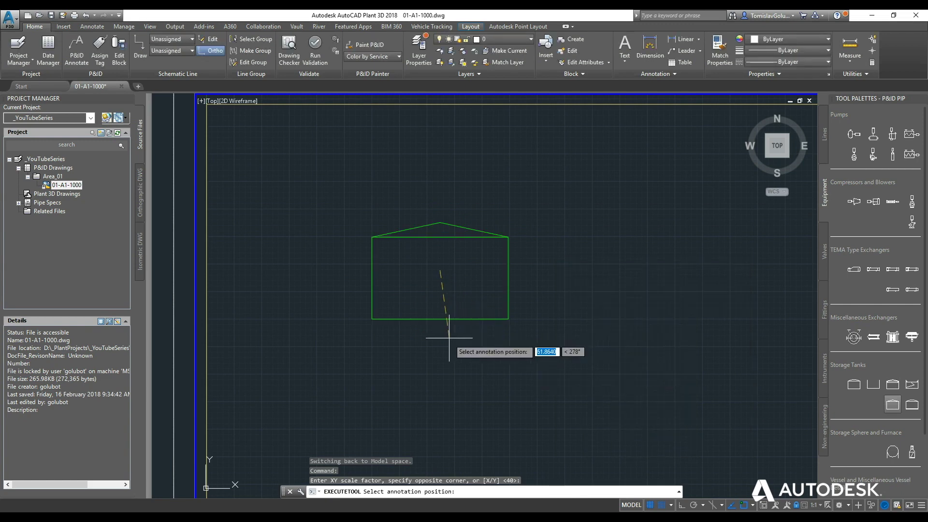
pyautogui.click(441, 334)
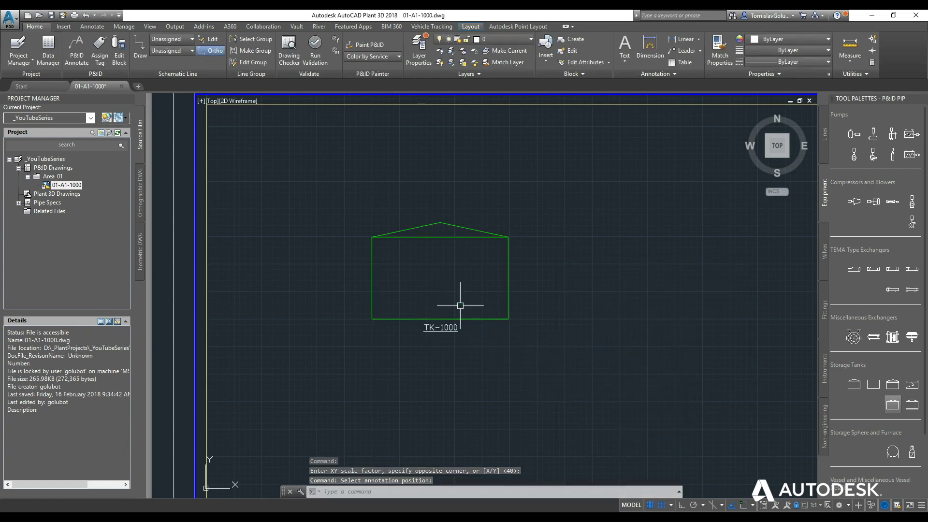
pyautogui.middleClick(457, 254)
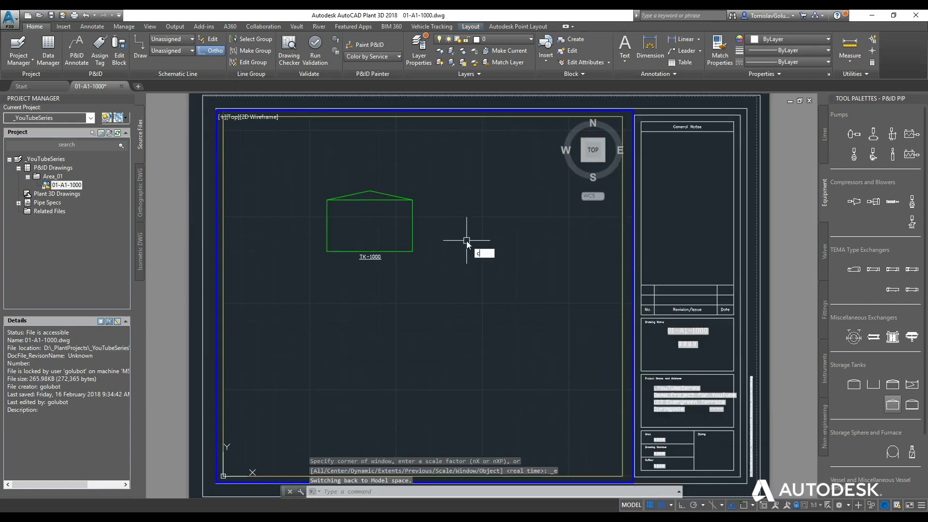
# Copy tank TK-1000 and its label to a spot below the original
pyautogui.write('o')
pyautogui.press('Return')
pyautogui.click(442, 169)
pyautogui.click(263, 311)
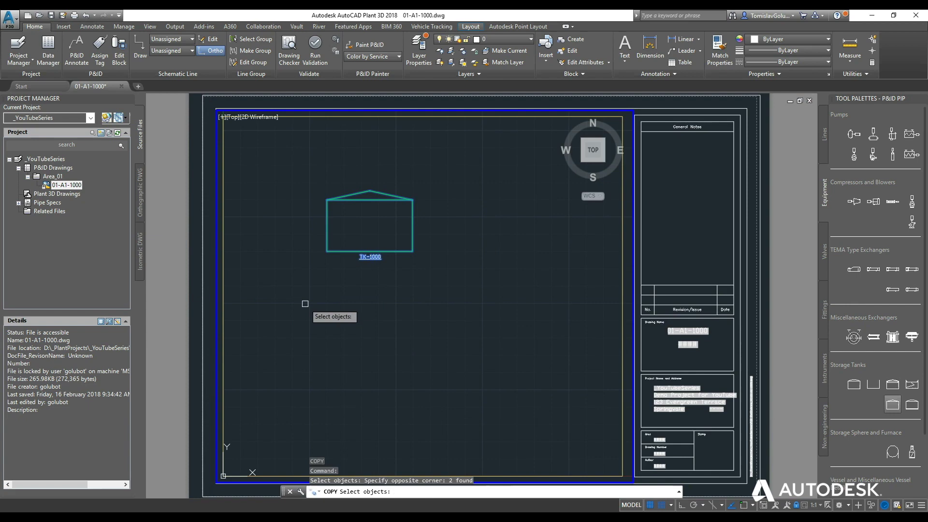
pyautogui.press('Return')
pyautogui.click(476, 248)
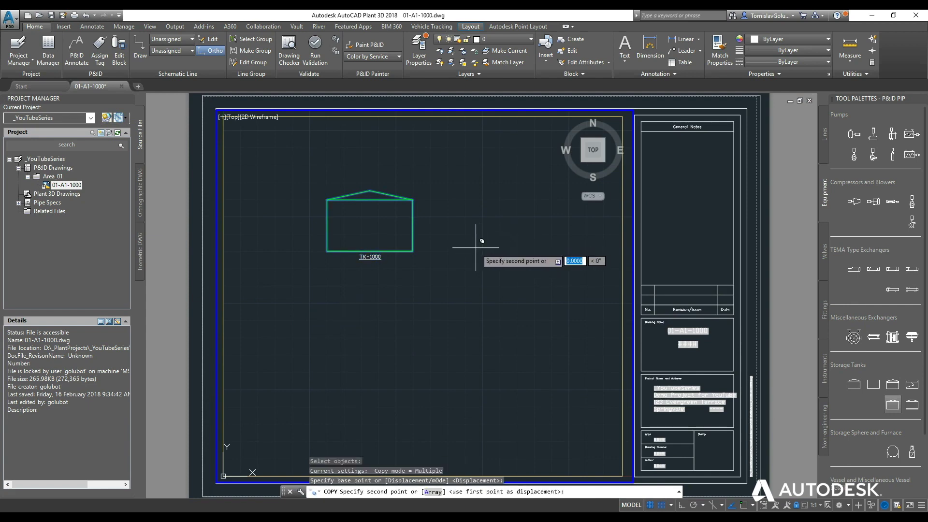
pyautogui.click(479, 368)
pyautogui.press('Return')
pyautogui.scroll(4, 384, 395)
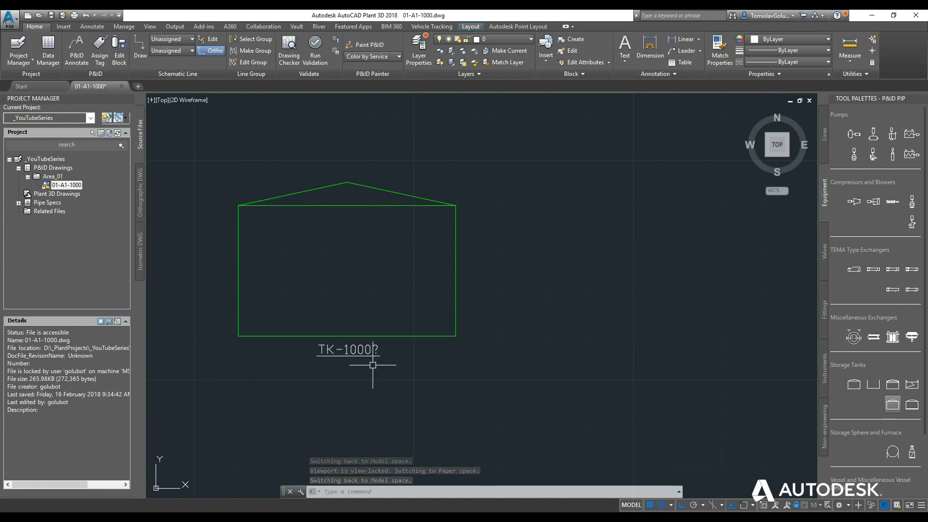
# Retag the copied tank as TK-1001 without a separate annotation, then zoom to extents
pyautogui.click(435, 336)
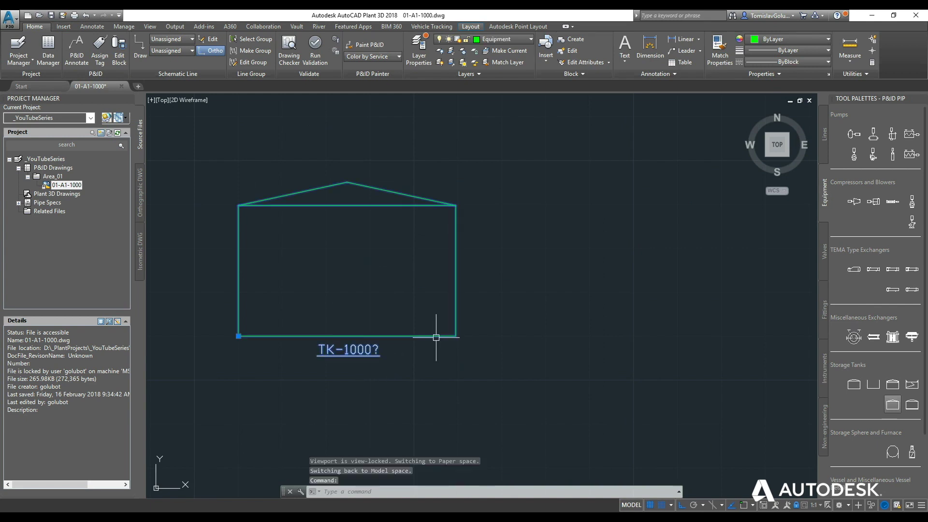
pyautogui.rightClick(436, 337)
pyautogui.click(508, 91)
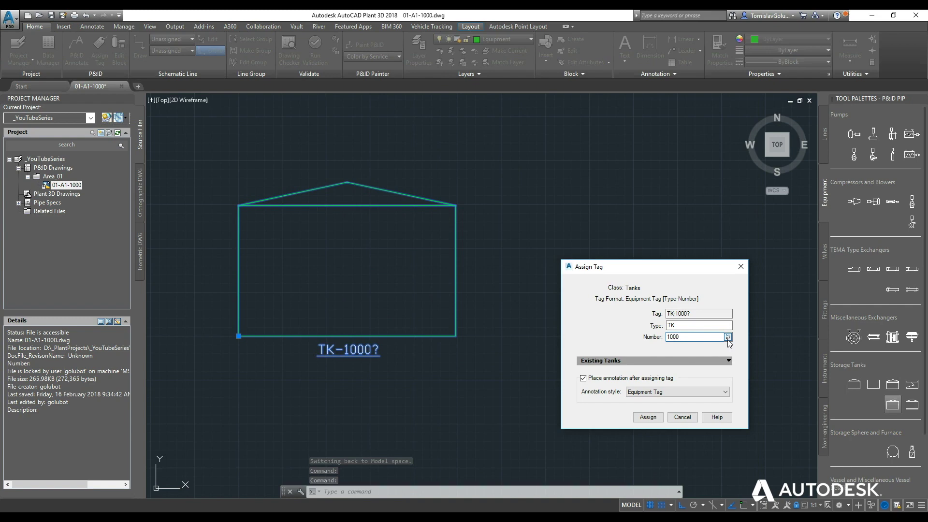
pyautogui.press('BackSpace')
pyautogui.press('BackSpace')
pyautogui.press('BackSpace')
pyautogui.press('BackSpace')
pyautogui.write('001')
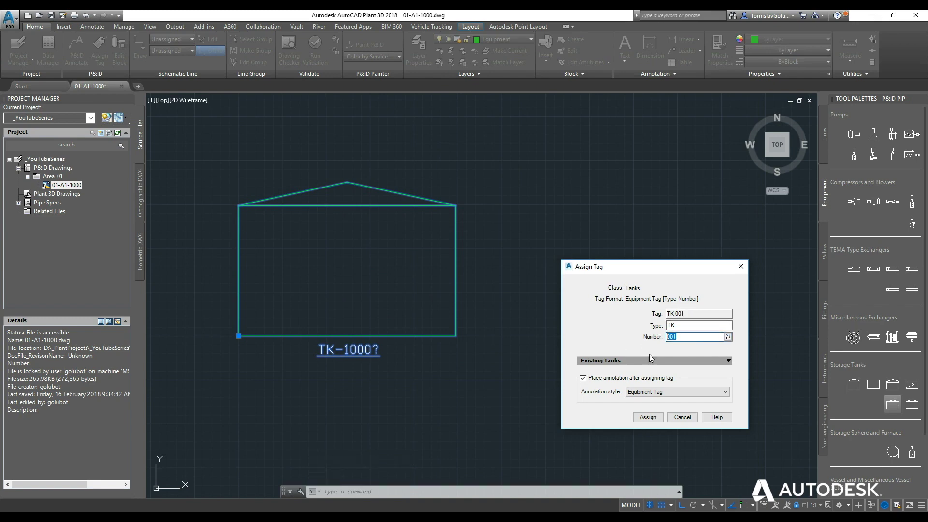
pyautogui.write('100')
pyautogui.click(643, 379)
pyautogui.click(648, 416)
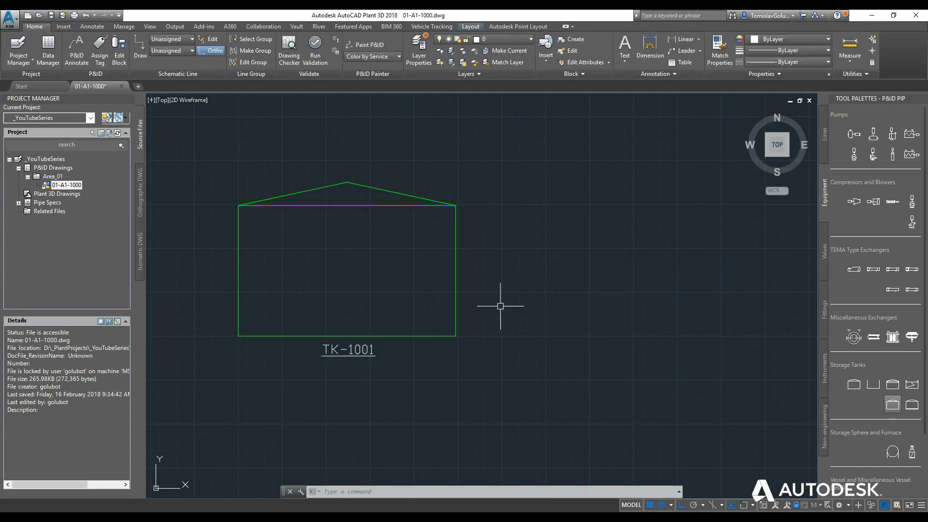
pyautogui.press('Return')
pyautogui.write('e')
pyautogui.press('Return')
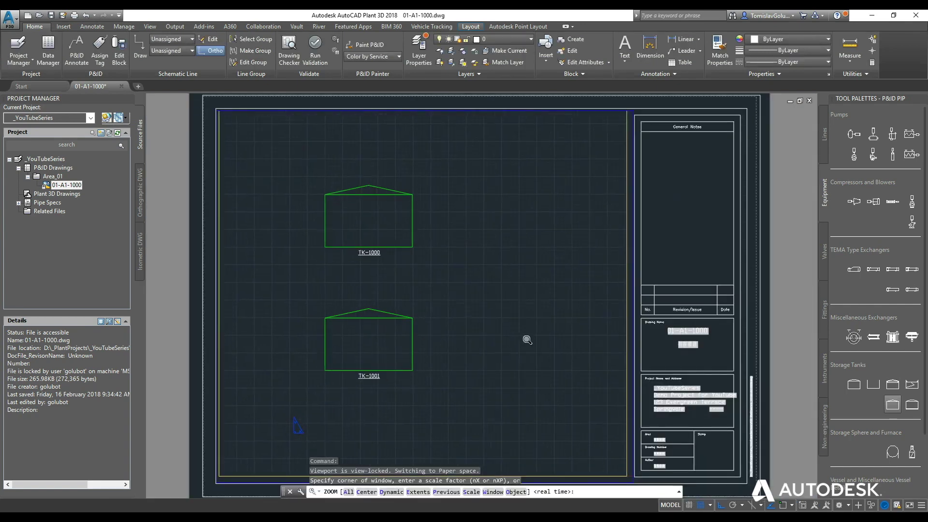
pyautogui.click(48, 49)
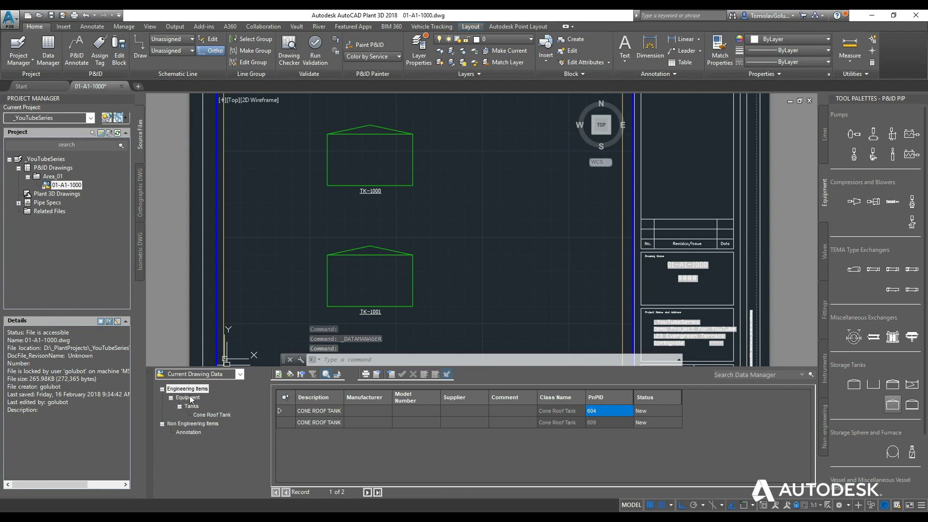
pyautogui.click(199, 433)
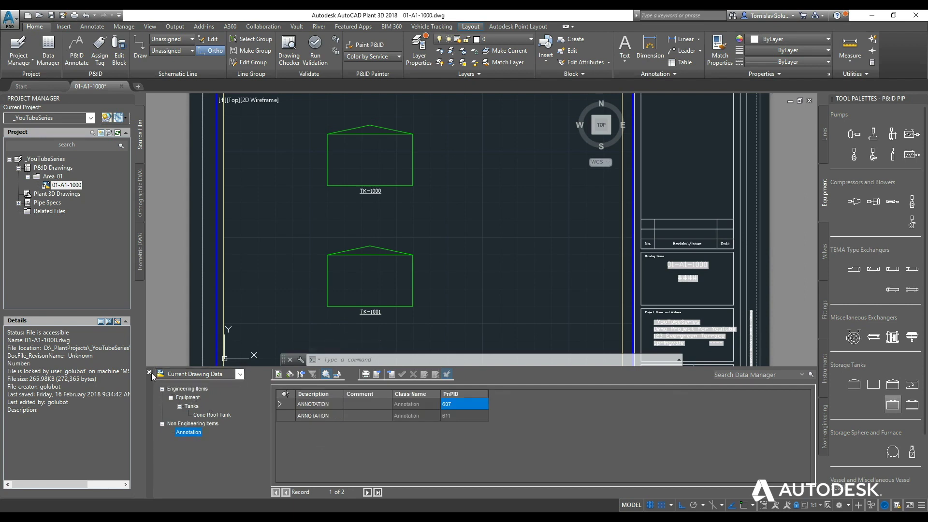
pyautogui.click(150, 372)
pyautogui.scroll(4, 306, 314)
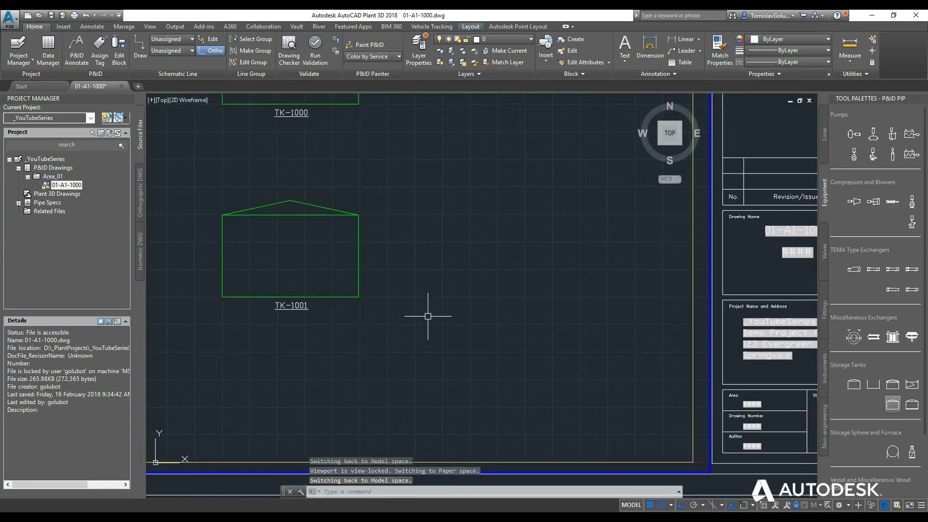
# Insert a pump below the tanks, tagged P-1000 with its label placed beneath
pyautogui.click(853, 134)
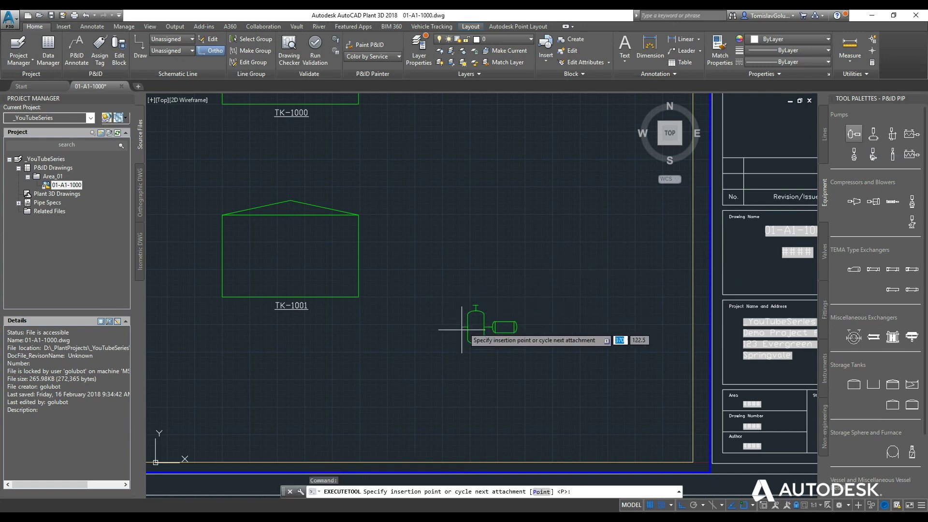
pyautogui.scroll(-1, 466, 329)
pyautogui.scroll(3, 421, 331)
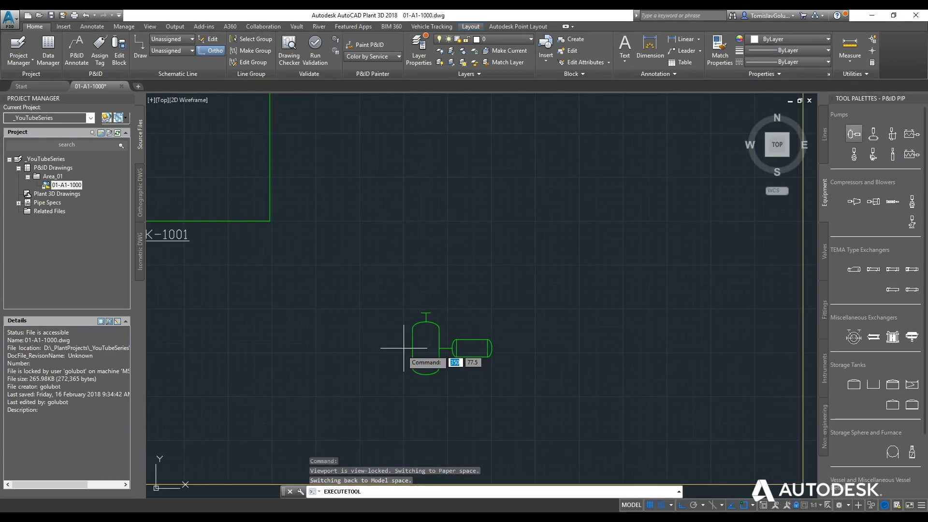
pyautogui.click(424, 338)
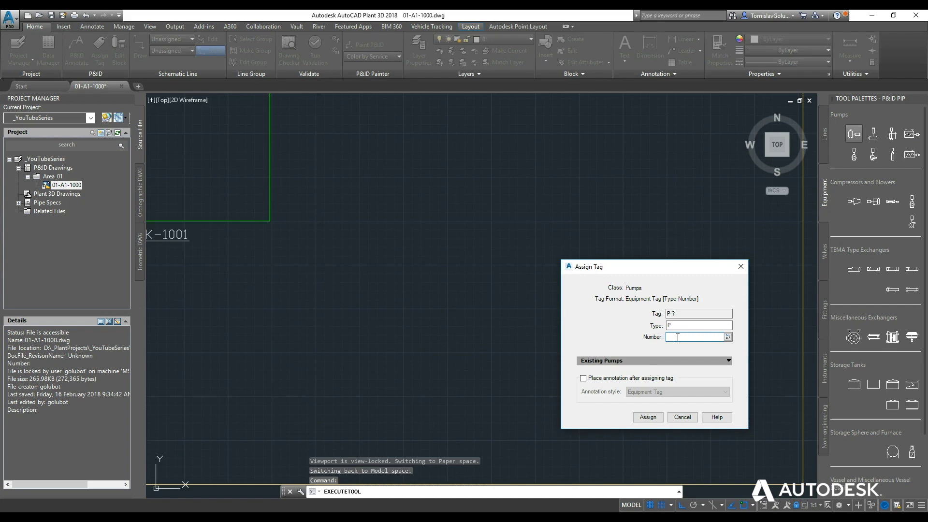
pyautogui.click(641, 381)
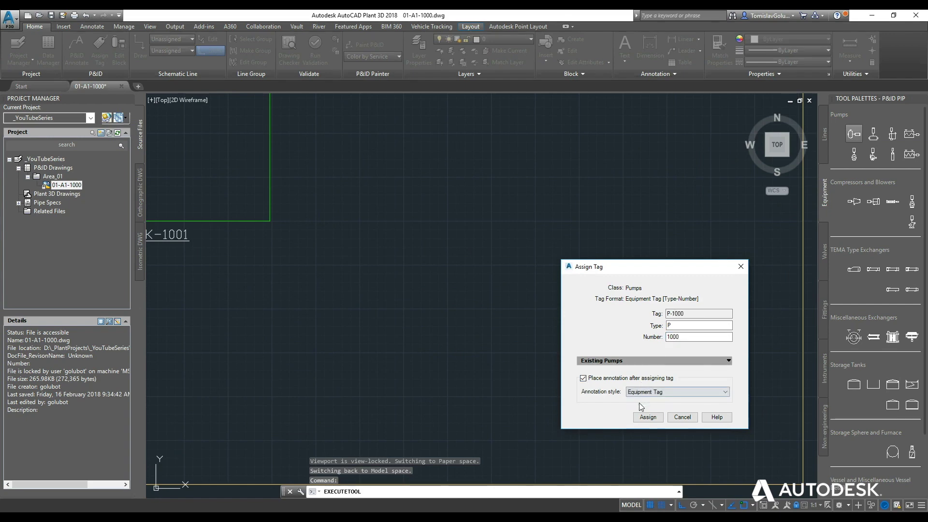
pyautogui.click(647, 417)
pyautogui.click(447, 395)
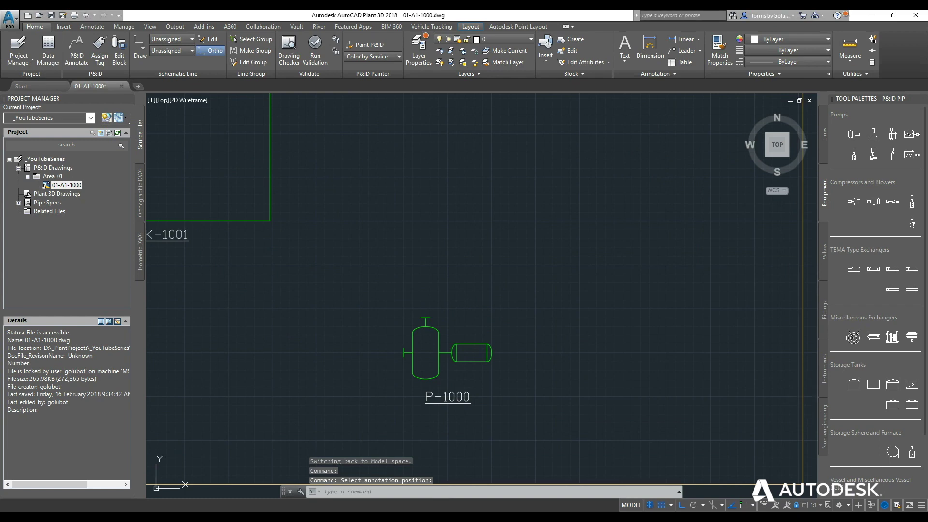
# Copy pump P-1000 and its label up and to the right
pyautogui.scroll(-1, 522, 314)
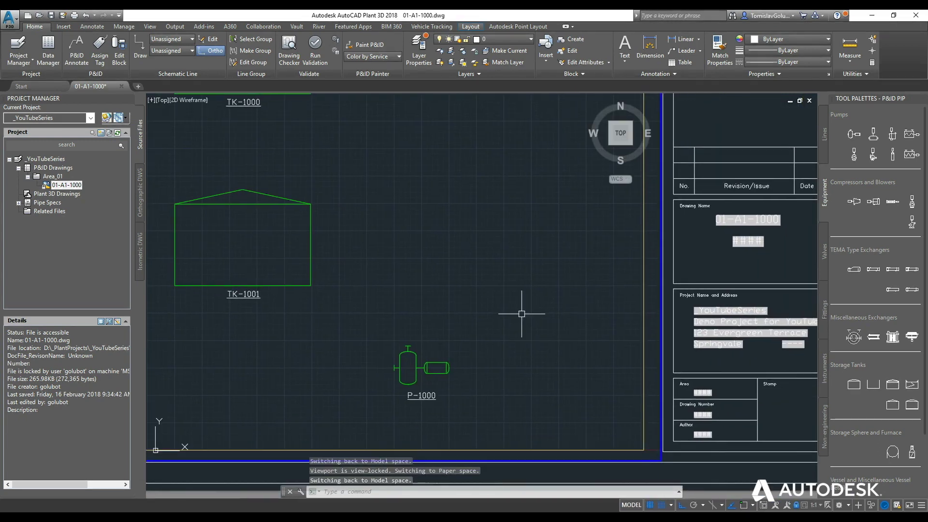
pyautogui.write('co')
pyautogui.press('Return')
pyautogui.click(499, 317)
pyautogui.click(406, 393)
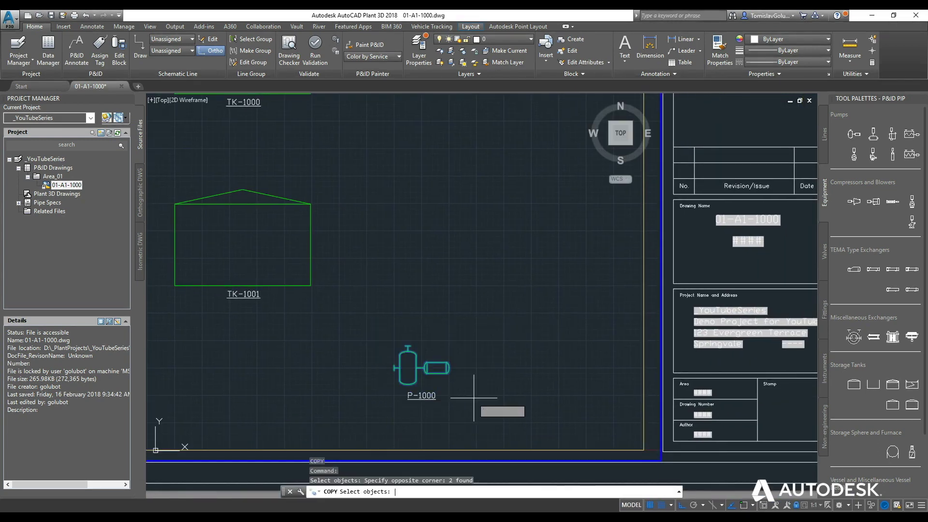
pyautogui.press('Return')
pyautogui.click(474, 397)
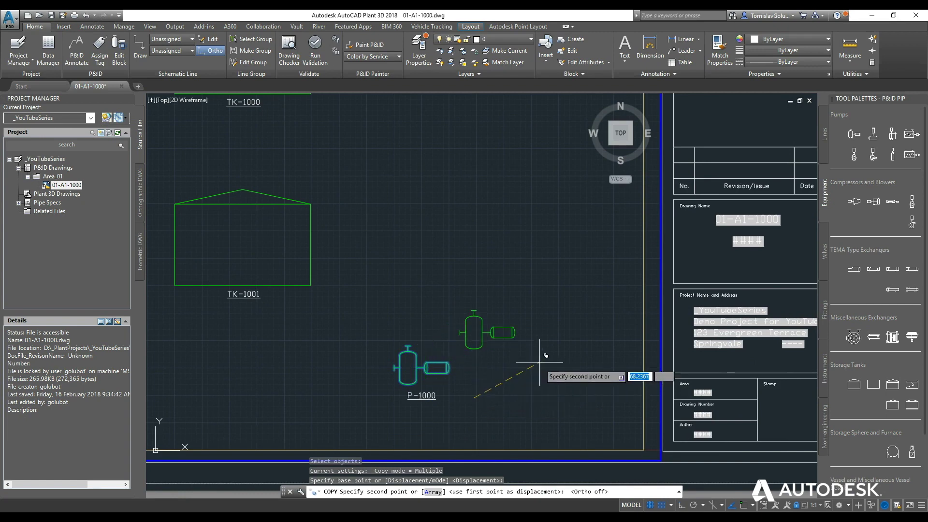
pyautogui.click(583, 344)
pyautogui.press('Return')
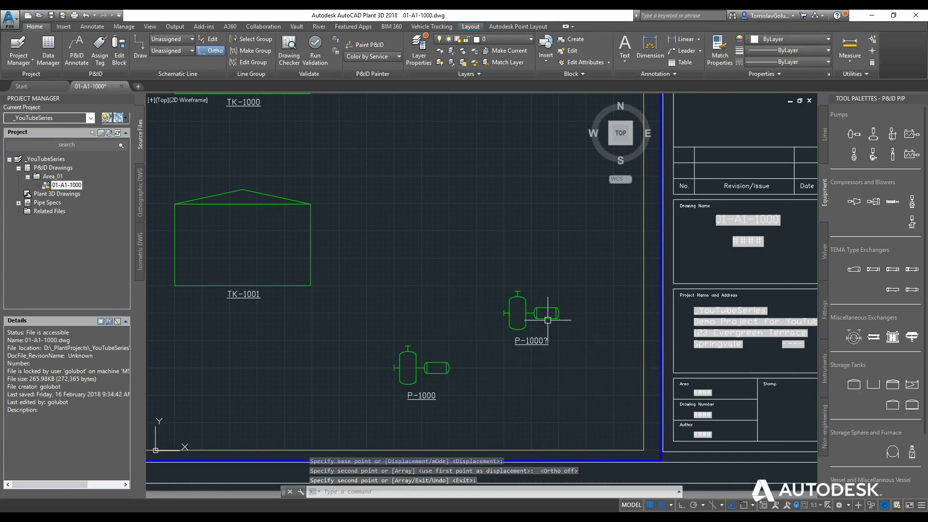
# Assign tag P-1001 to the copied pump
pyautogui.click(518, 314)
pyautogui.rightClick(547, 319)
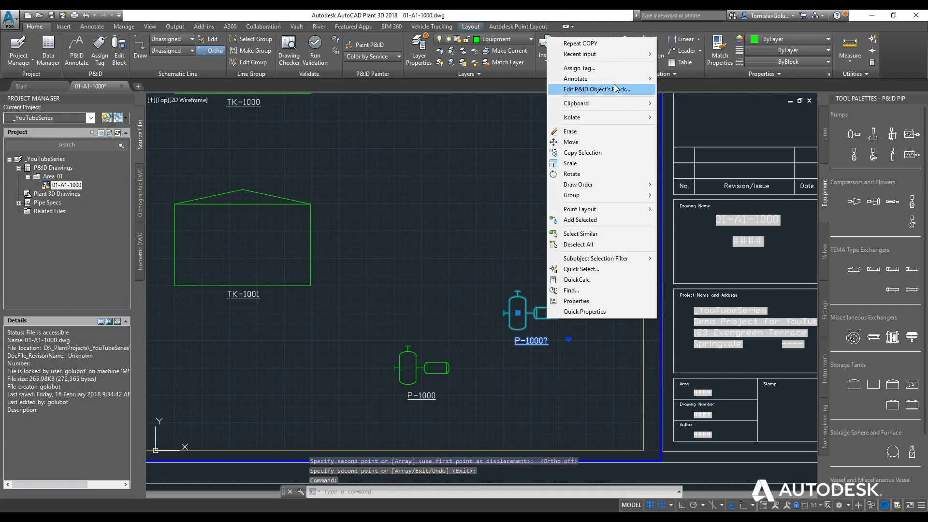
pyautogui.click(608, 71)
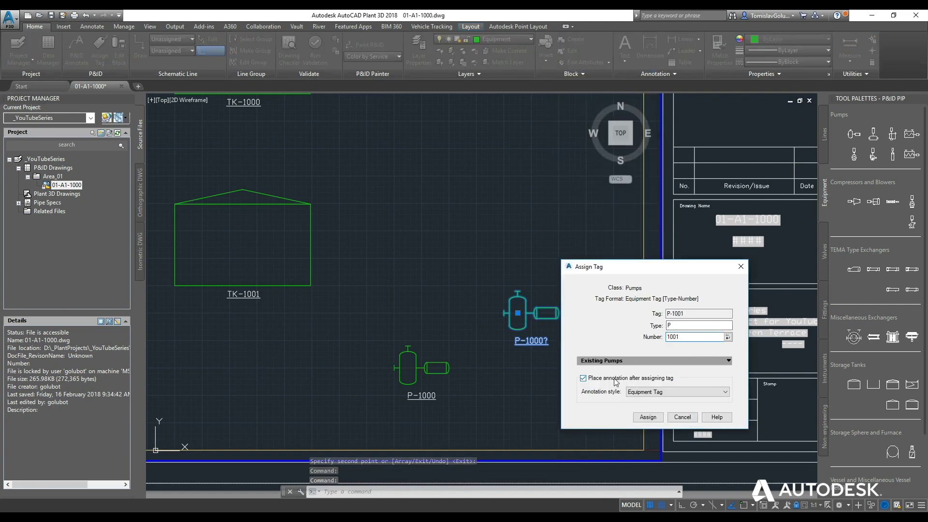
pyautogui.click(638, 416)
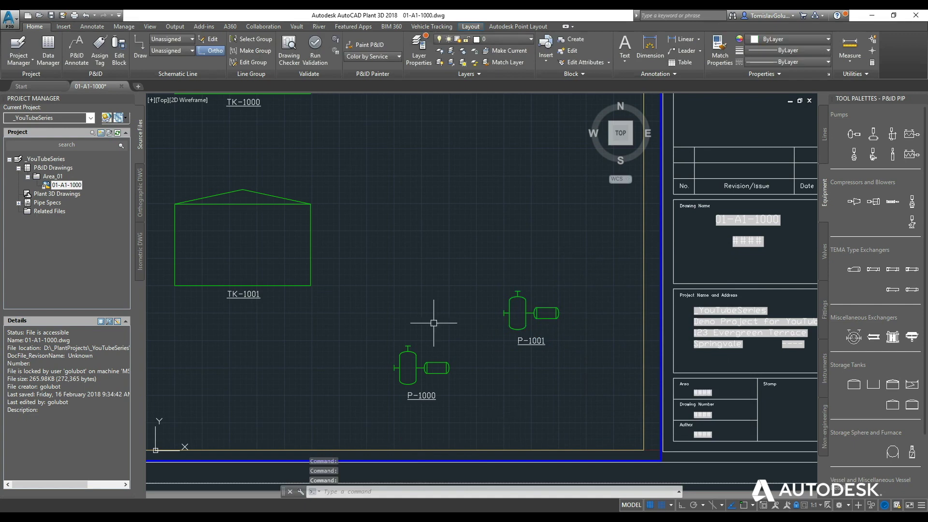
pyautogui.middleClick(434, 323)
pyautogui.middleClick(434, 323)
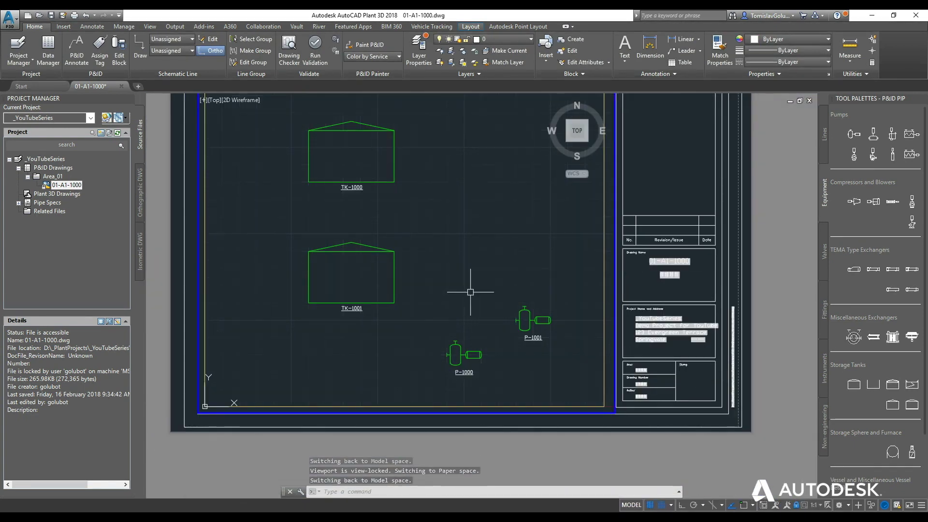
# Add a vessel info annotation for tank TK-1000 above the tank
pyautogui.scroll(1, 477, 274)
pyautogui.middleClick(416, 278)
pyautogui.middleClick(416, 277)
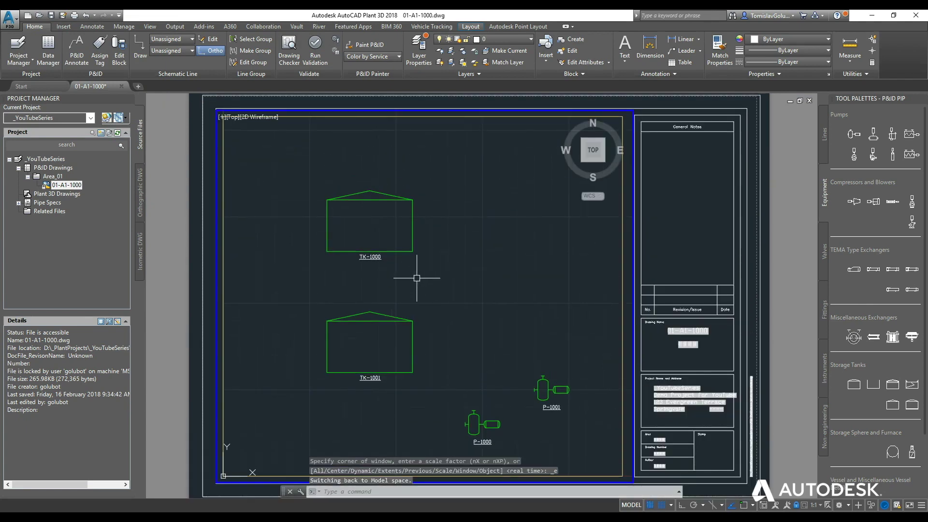
pyautogui.click(404, 254)
pyautogui.rightClick(405, 255)
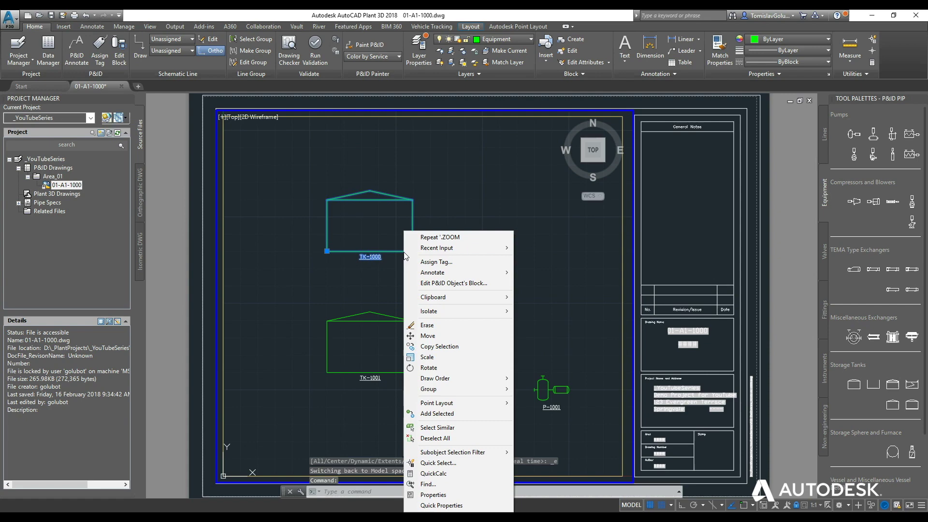
pyautogui.moveTo(448, 272)
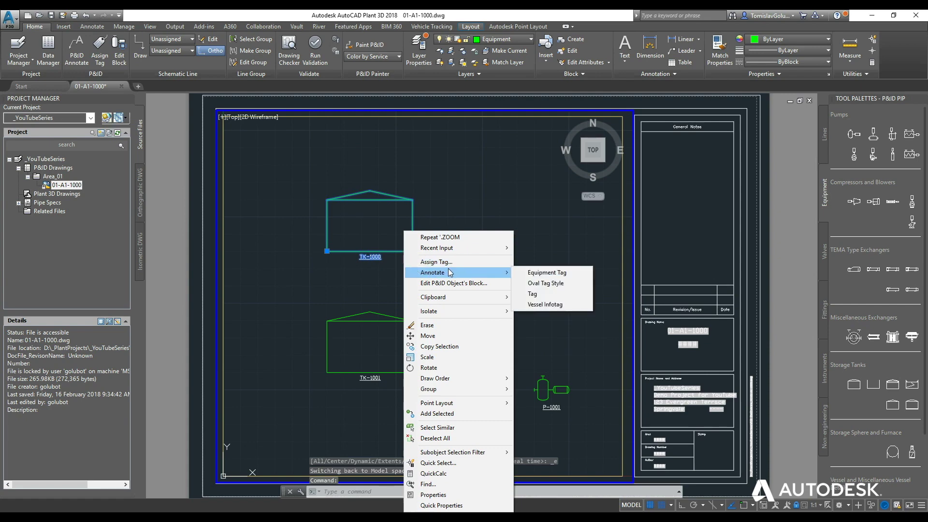
pyautogui.click(545, 305)
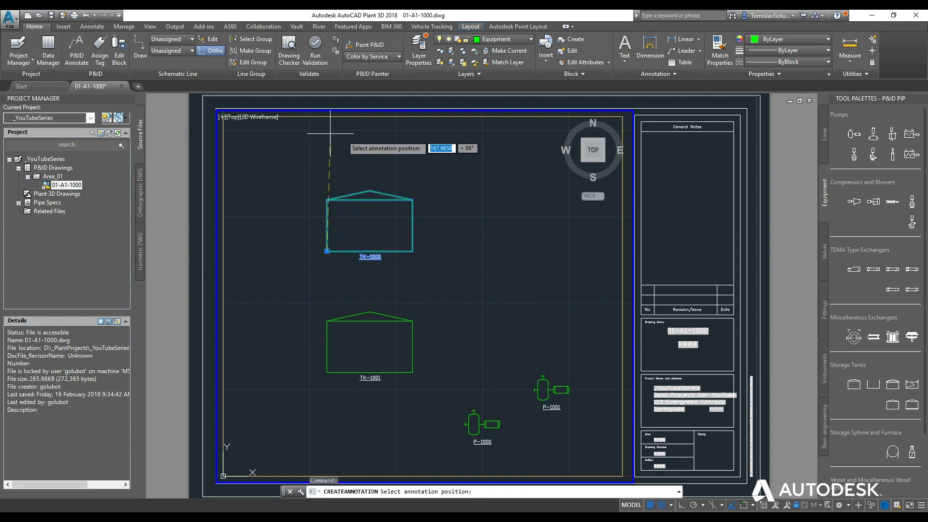
pyautogui.moveTo(310, 129); pyautogui.dragTo(351, 245, button='middle')
pyautogui.scroll(5, 351, 245)
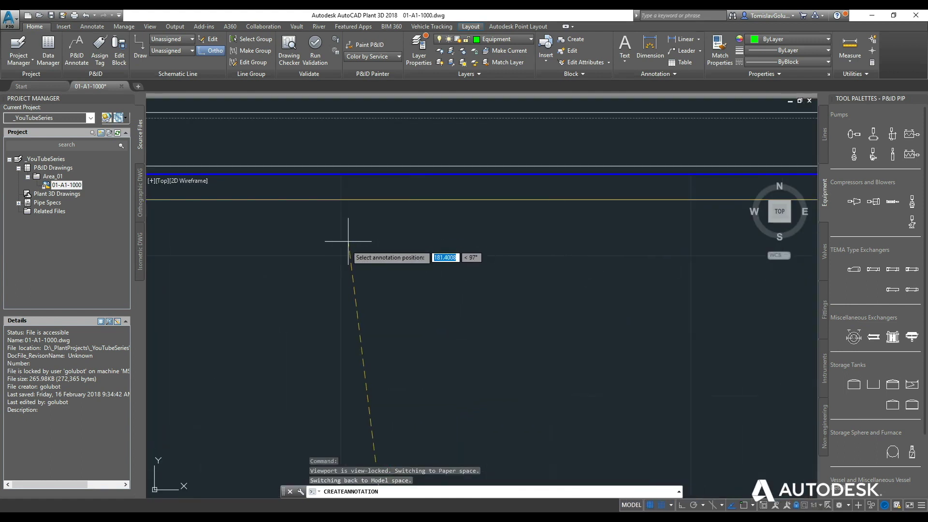
pyautogui.click(334, 249)
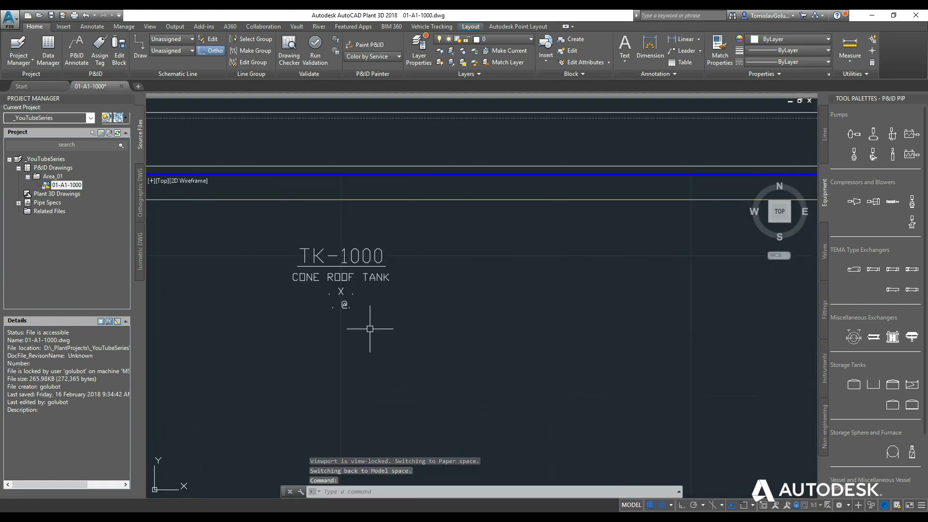
pyautogui.scroll(-5, 450, 293)
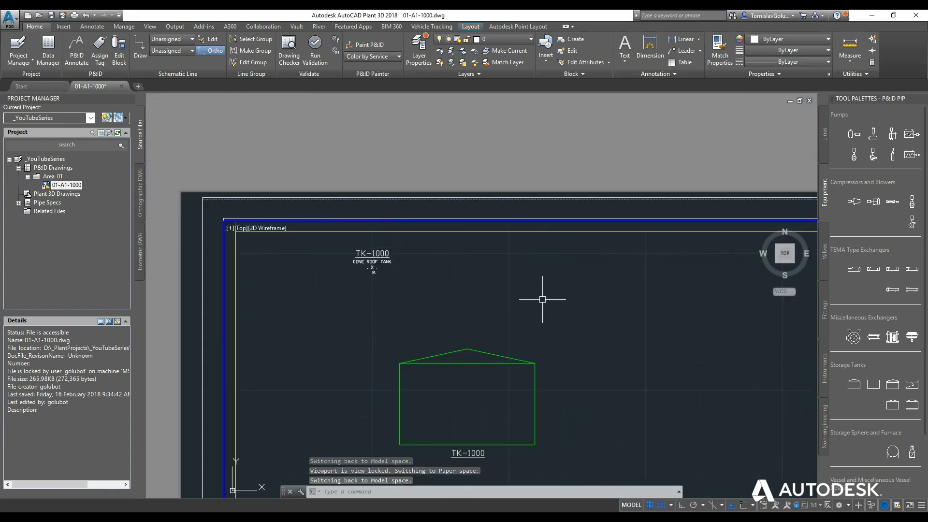
# Add a vessel info annotation for tank TK-1001
pyautogui.click(454, 387)
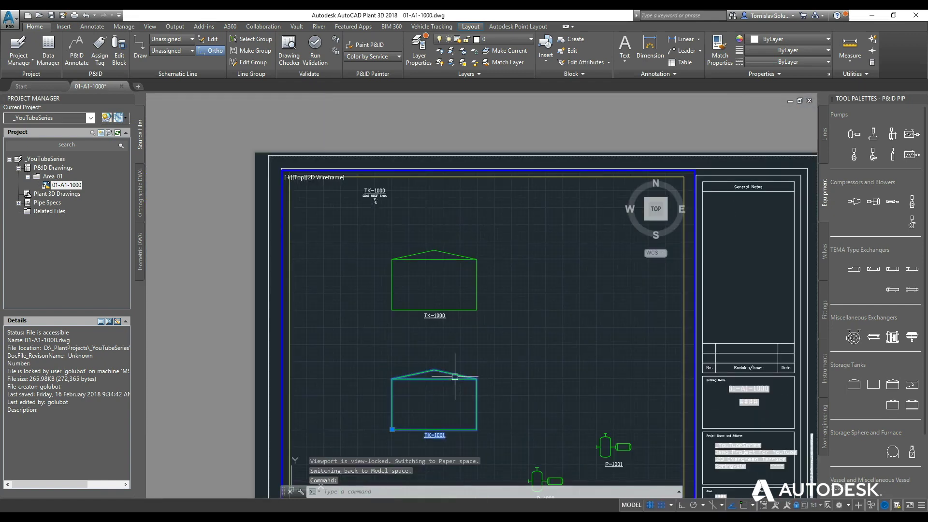
pyautogui.rightClick(458, 379)
pyautogui.moveTo(526, 140)
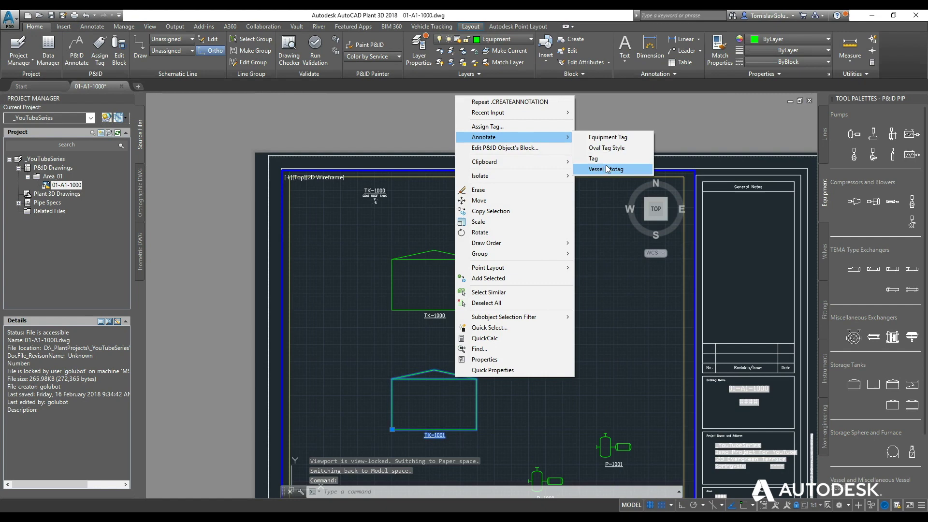
pyautogui.click(604, 170)
pyautogui.scroll(4, 445, 189)
pyautogui.moveTo(449, 183); pyautogui.dragTo(443, 236, button='middle')
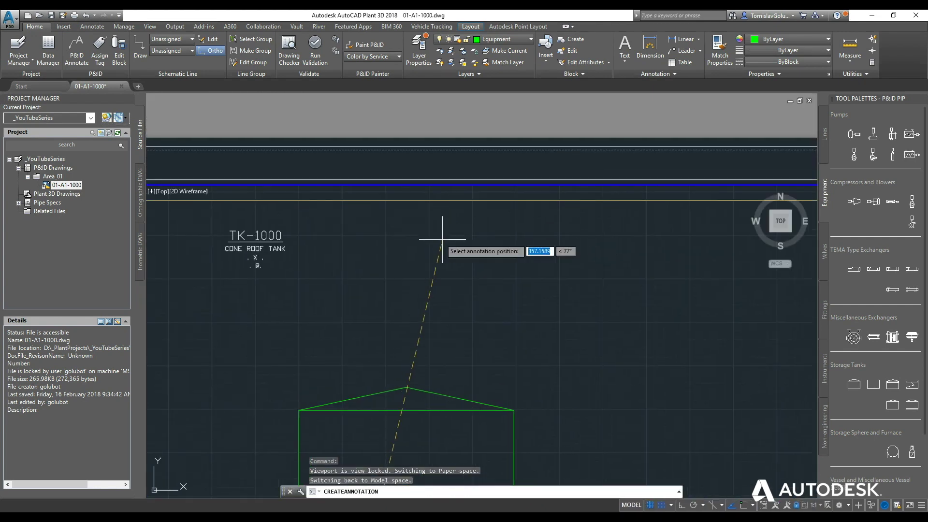
pyautogui.click(473, 236)
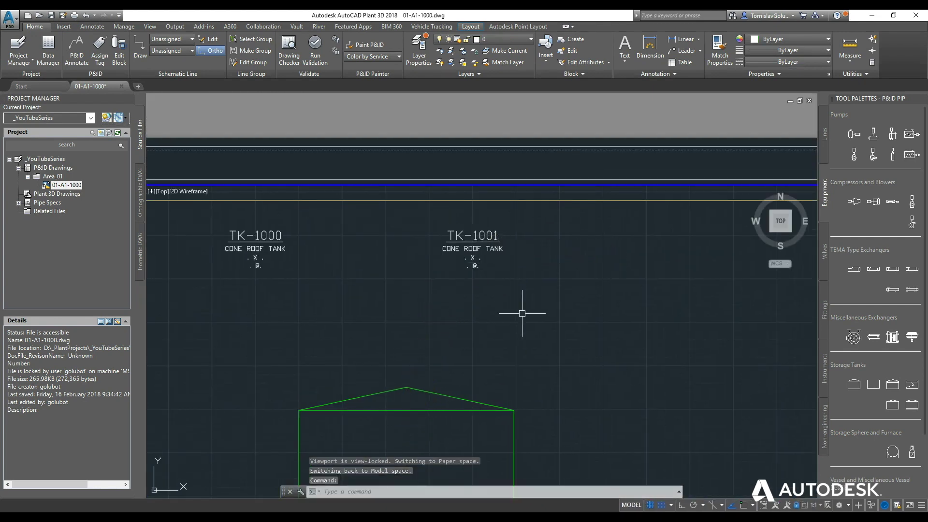
# Shift the TK-1001 label slightly left and move the TK-1000 label beside it
pyautogui.write('m')
pyautogui.press('Return')
pyautogui.click(410, 234)
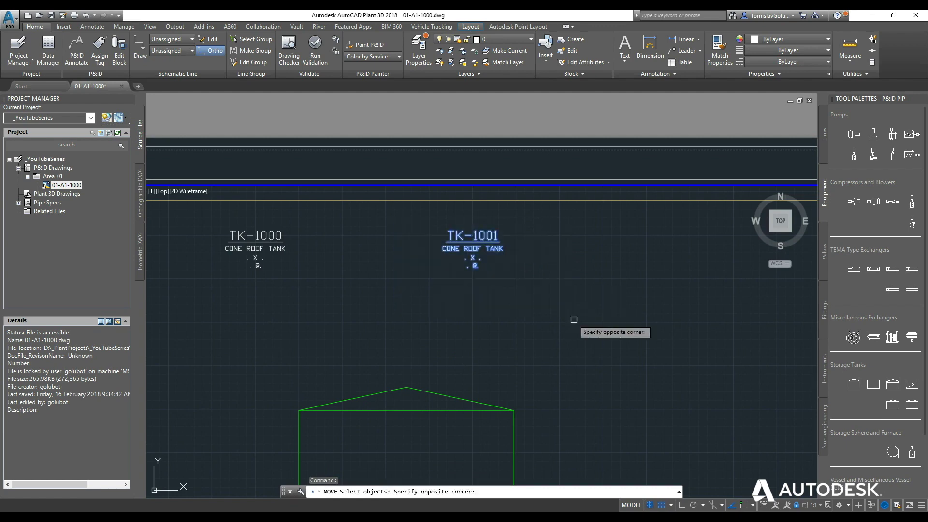
pyautogui.click(577, 321)
pyautogui.press('Return')
pyautogui.click(577, 331)
pyautogui.click(560, 321)
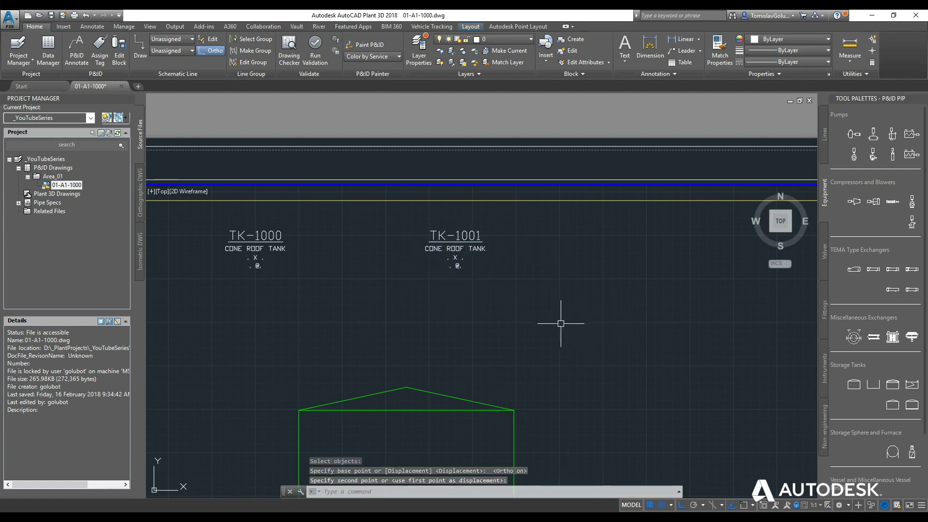
pyautogui.press('Return')
pyautogui.press('Return')
pyautogui.click(452, 344)
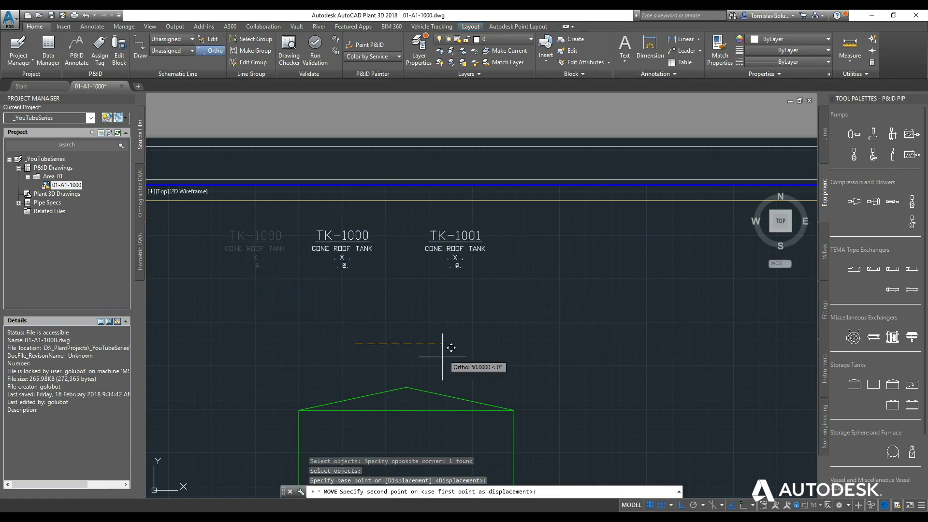
pyautogui.click(435, 343)
# Raise both tank labels higher on the sheet
pyautogui.press('Return')
pyautogui.click(281, 218)
pyautogui.click(554, 323)
pyautogui.press('Return')
pyautogui.click(600, 409)
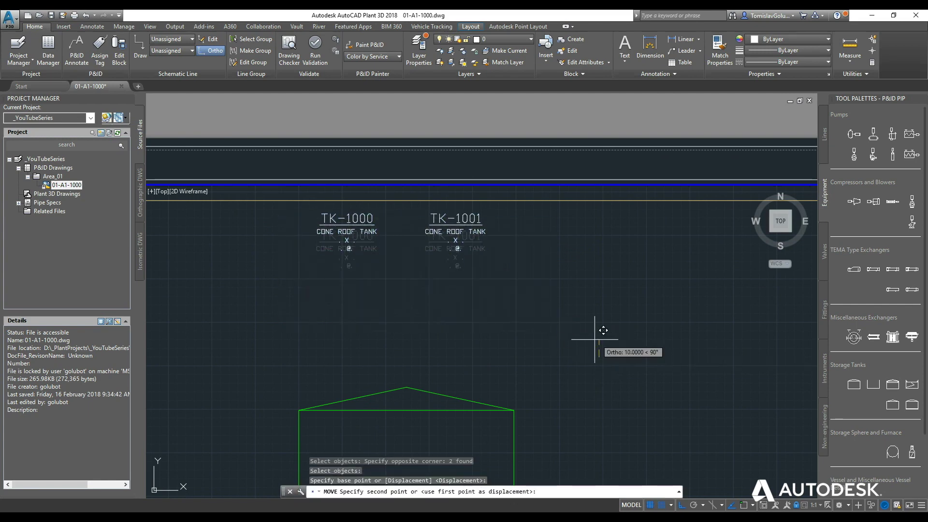
pyautogui.click(600, 387)
pyautogui.scroll(-5, 225, 317)
pyautogui.scroll(1, 437, 306)
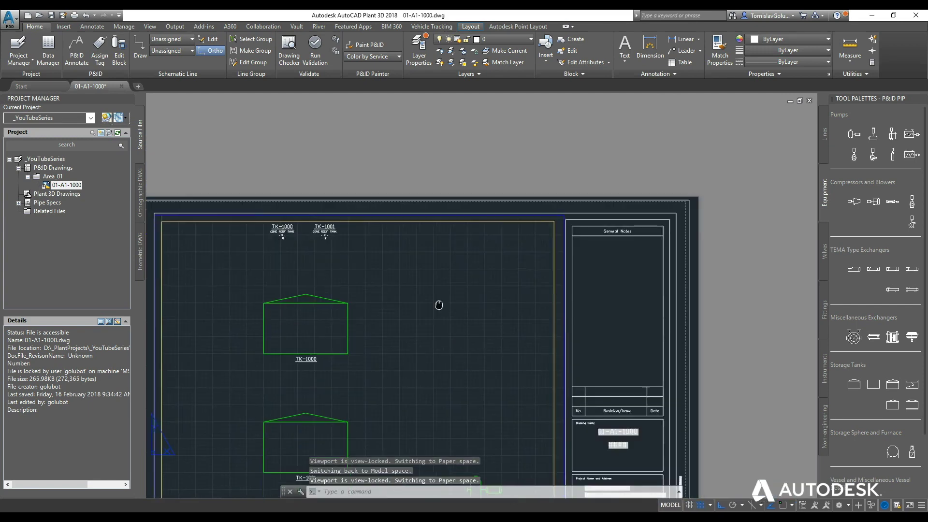
# Add a pump info annotation for P-1000 at the top of the sheet
pyautogui.moveTo(437, 306); pyautogui.dragTo(433, 225, button='middle')
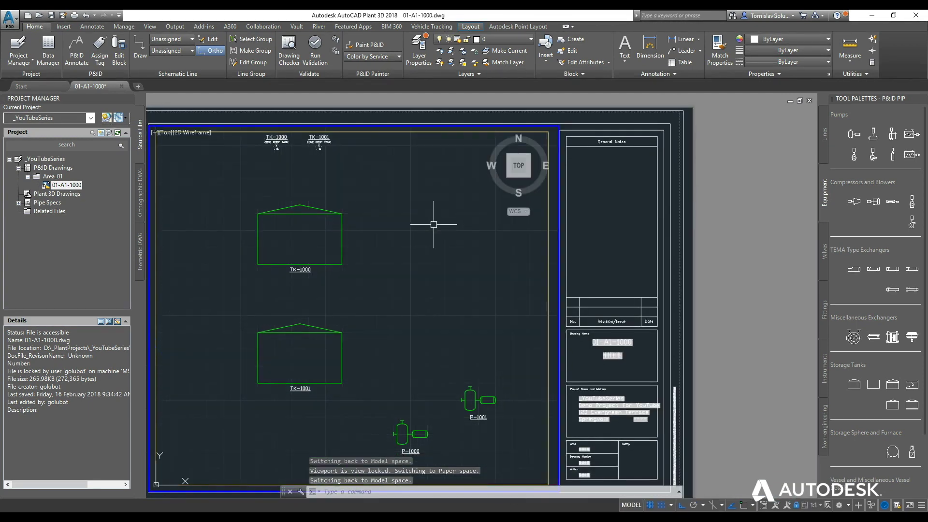
pyautogui.click(401, 433)
pyautogui.rightClick(408, 433)
pyautogui.moveTo(483, 195)
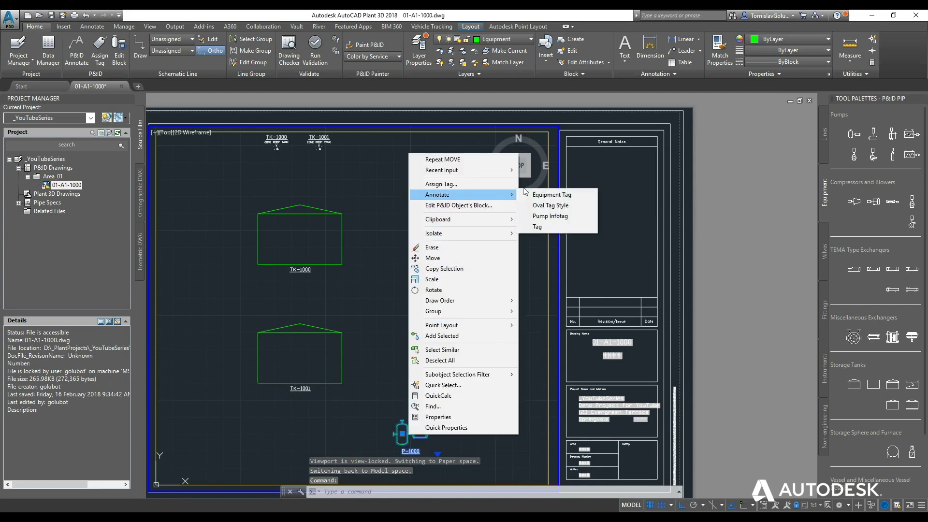
pyautogui.click(546, 215)
pyautogui.moveTo(401, 181); pyautogui.dragTo(413, 259, button='middle')
pyautogui.scroll(5, 414, 260)
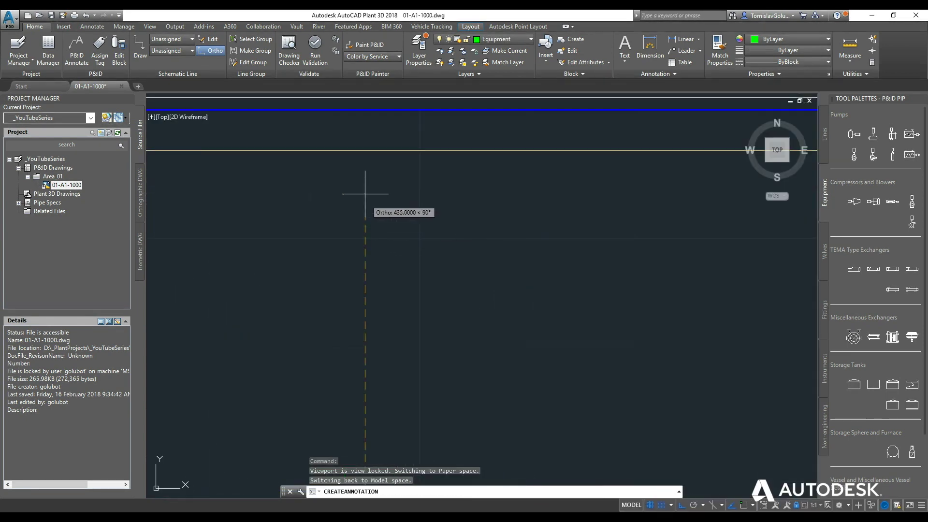
pyautogui.click(365, 194)
pyautogui.scroll(-6, 365, 193)
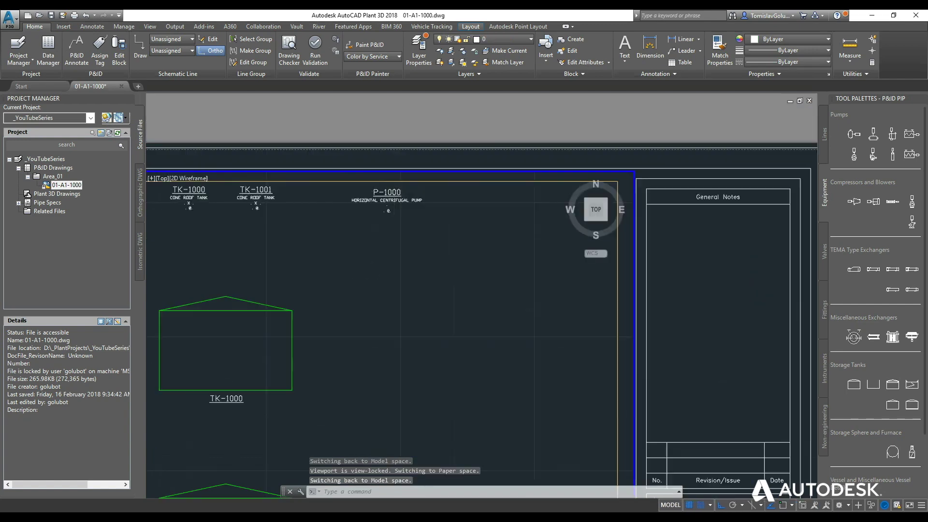
pyautogui.scroll(3, 342, 158)
pyautogui.scroll(2, 341, 158)
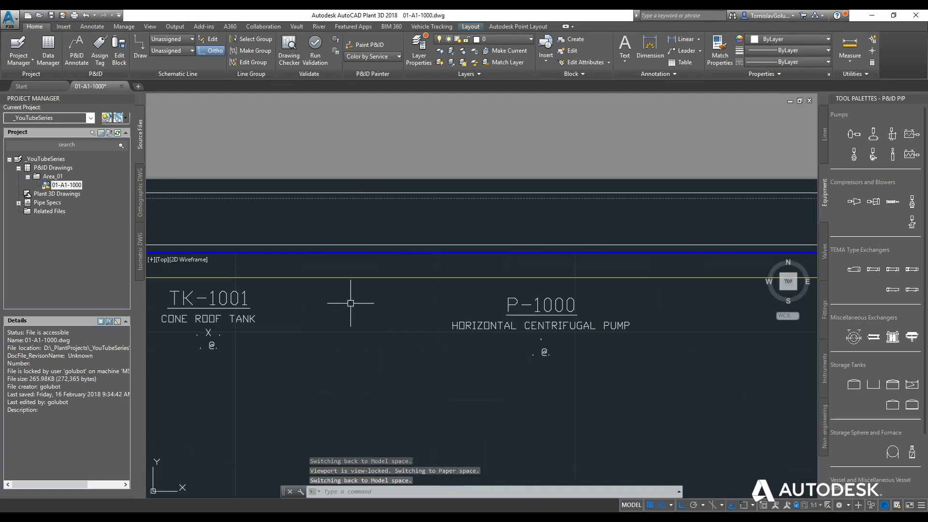
# Move the P-1000 label into line with the tank labels
pyautogui.write('m')
pyautogui.press('Return')
pyautogui.click(570, 326)
pyautogui.press('Return')
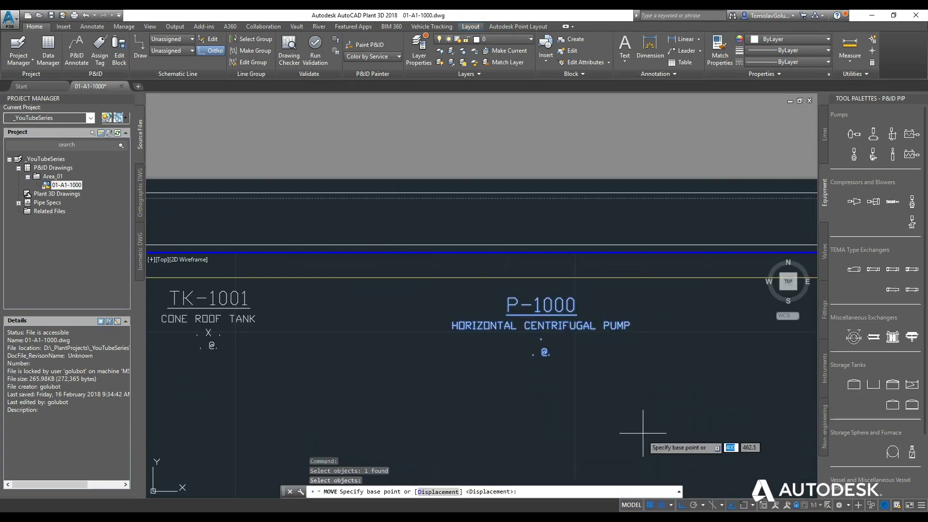
pyautogui.click(636, 434)
pyautogui.click(636, 426)
pyautogui.scroll(-6, 362, 317)
# Add a pump info annotation for P-1001 to the right of P-1000
pyautogui.moveTo(364, 336); pyautogui.dragTo(364, 176, button='middle')
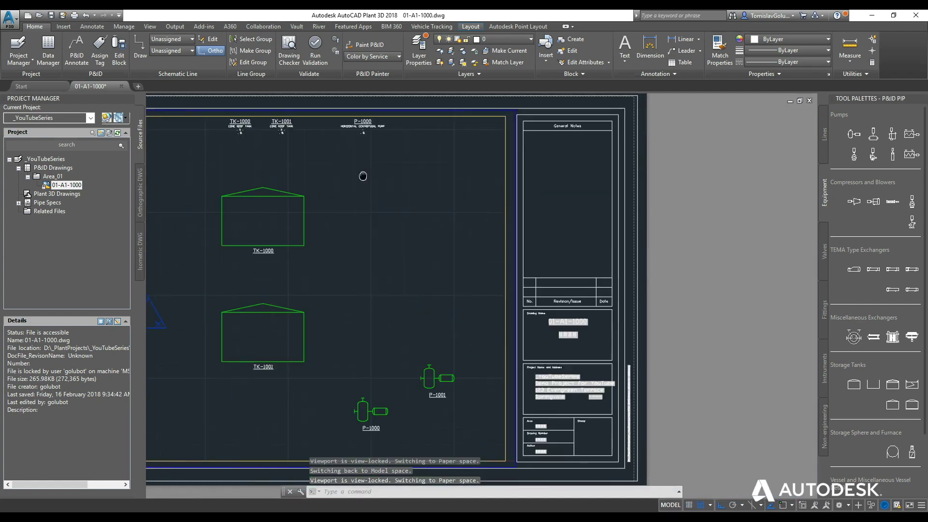
pyautogui.click(428, 378)
pyautogui.rightClick(432, 377)
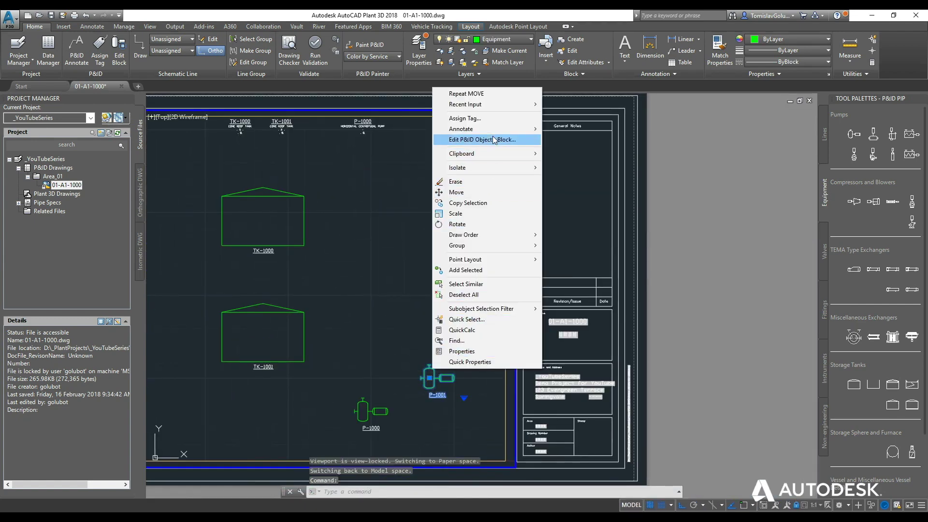
pyautogui.moveTo(507, 129)
pyautogui.click(573, 151)
pyautogui.scroll(5, 394, 310)
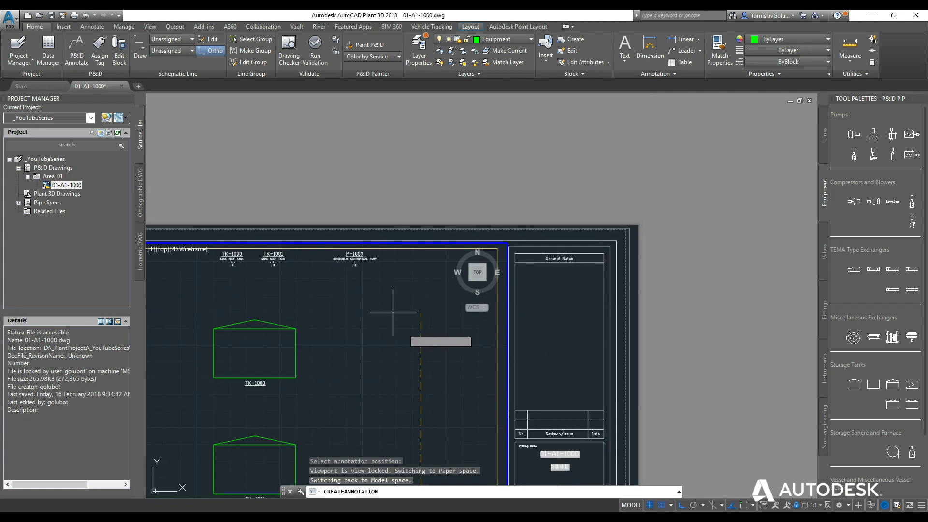
pyautogui.moveTo(429, 219); pyautogui.dragTo(425, 367, button='middle')
pyautogui.click(499, 384)
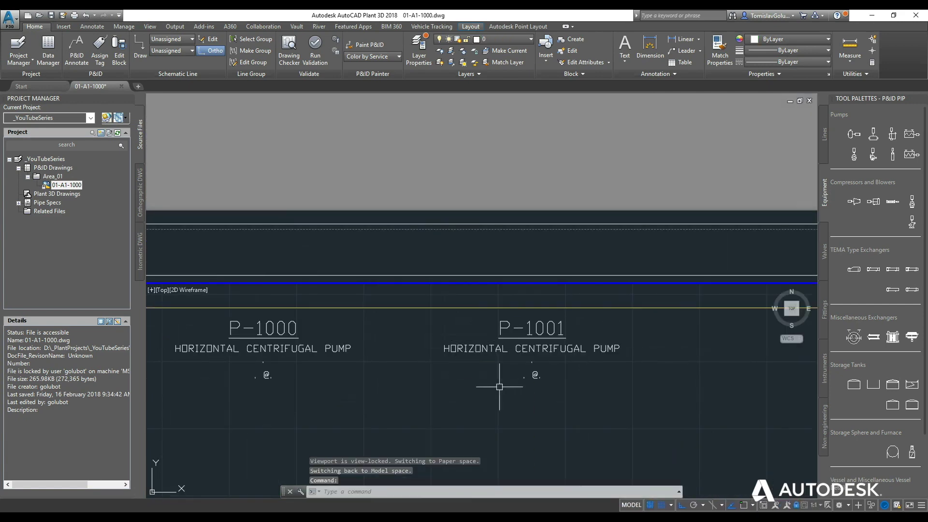
pyautogui.scroll(-3, 422, 234)
pyautogui.write('z')
pyautogui.press('Return')
pyautogui.scroll(-2, 426, 297)
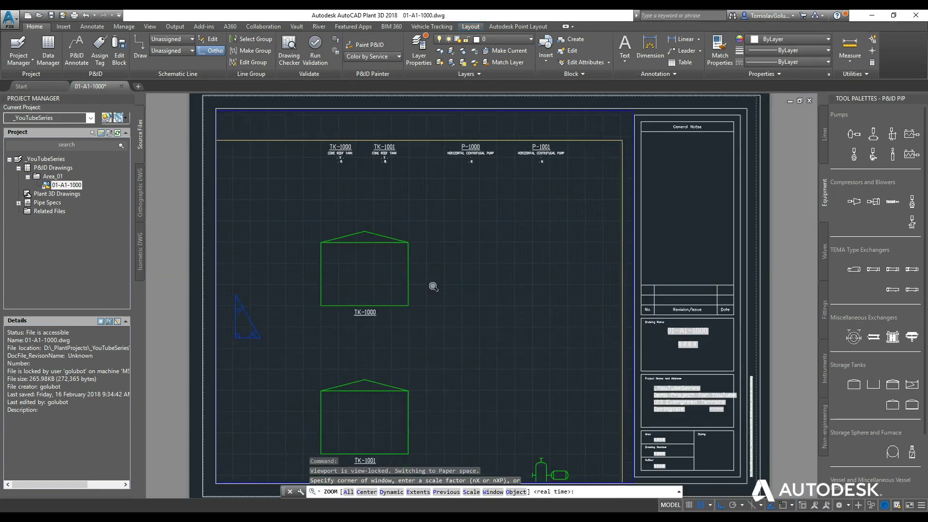
pyautogui.press('Escape')
pyautogui.scroll(2, 375, 141)
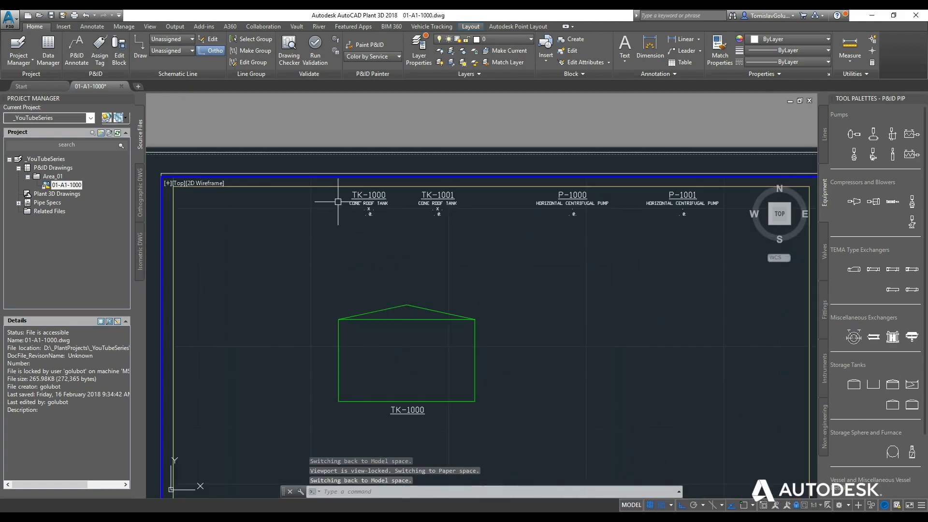
# Set tank TK-1000's Diameter property to 10000 in its Properties, then deselect the tank
pyautogui.click(415, 322)
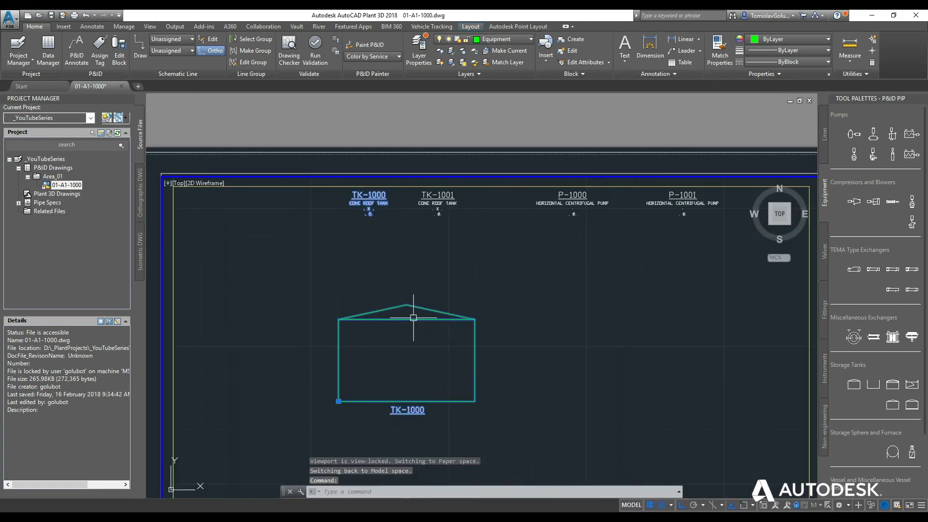
pyautogui.rightClick(415, 322)
pyautogui.click(443, 301)
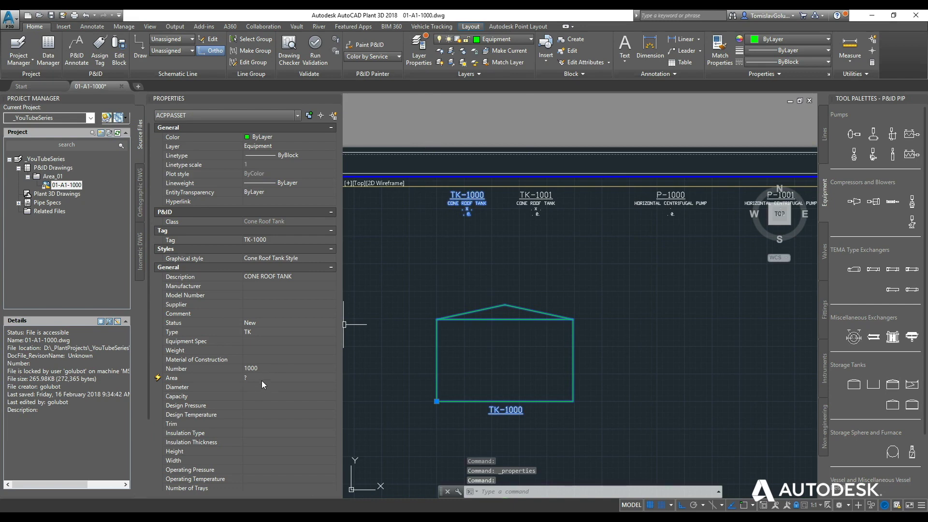
pyautogui.click(260, 387)
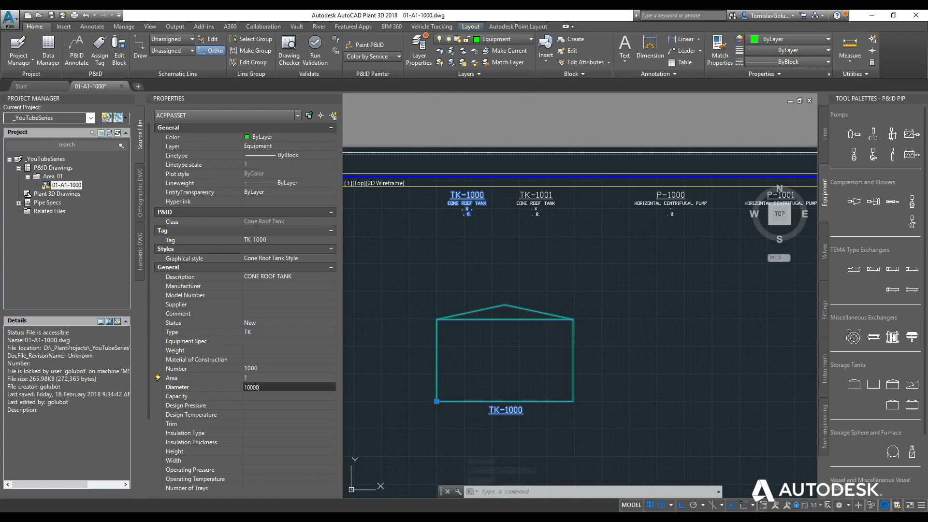
pyautogui.write('10000')
pyautogui.press('Tab')
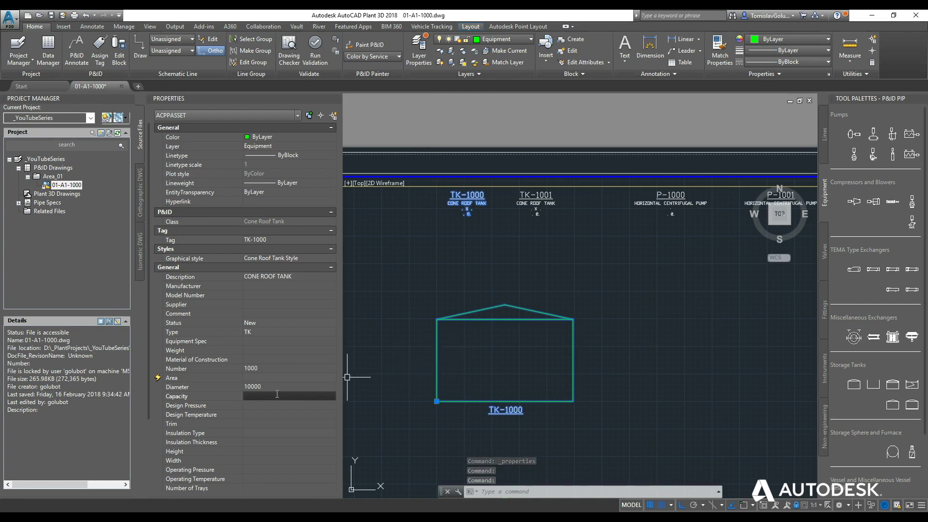
pyautogui.scroll(-2, 277, 394)
pyautogui.click(260, 396)
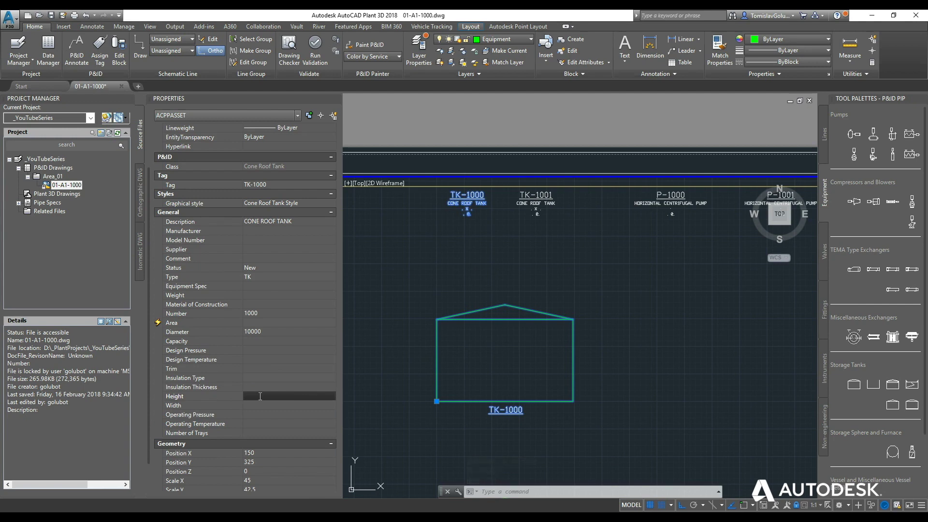
pyautogui.click(395, 322)
pyautogui.press('Escape')
pyautogui.press('Escape')
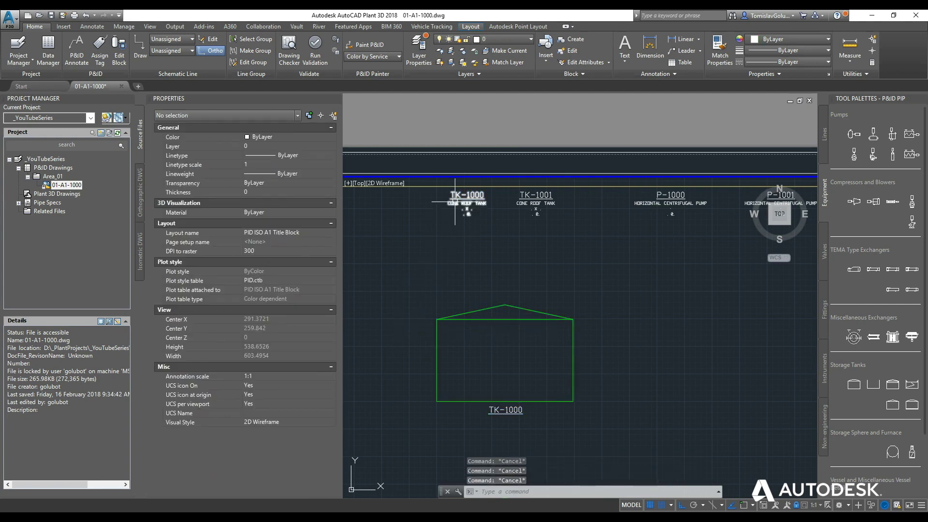
# Edit the TK-1000 tag label values so it shows 12000 X 6000
pyautogui.doubleClick(466, 195)
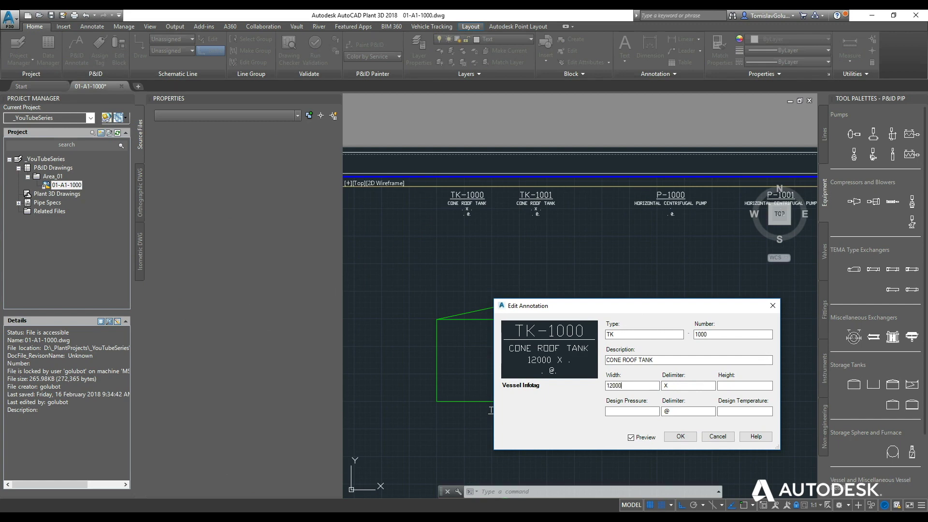
pyautogui.press('Tab')
pyautogui.press('Tab')
pyautogui.write('600')
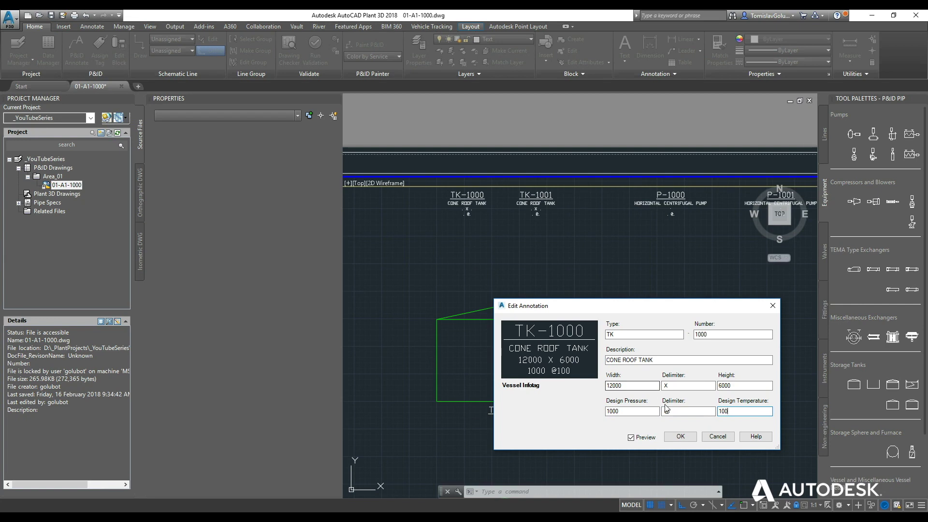
pyautogui.click(679, 436)
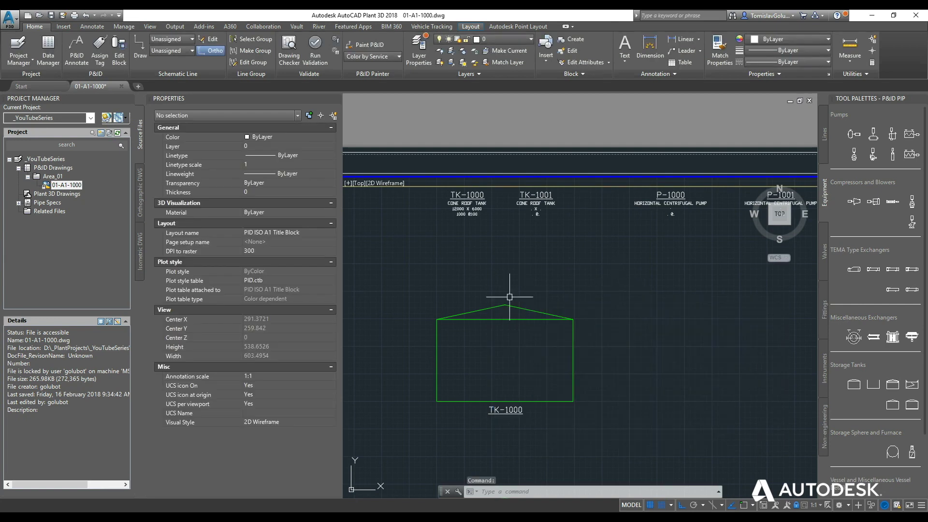
# Deselect the tank and zoom out to show the whole P&ID sheet
pyautogui.click(496, 313)
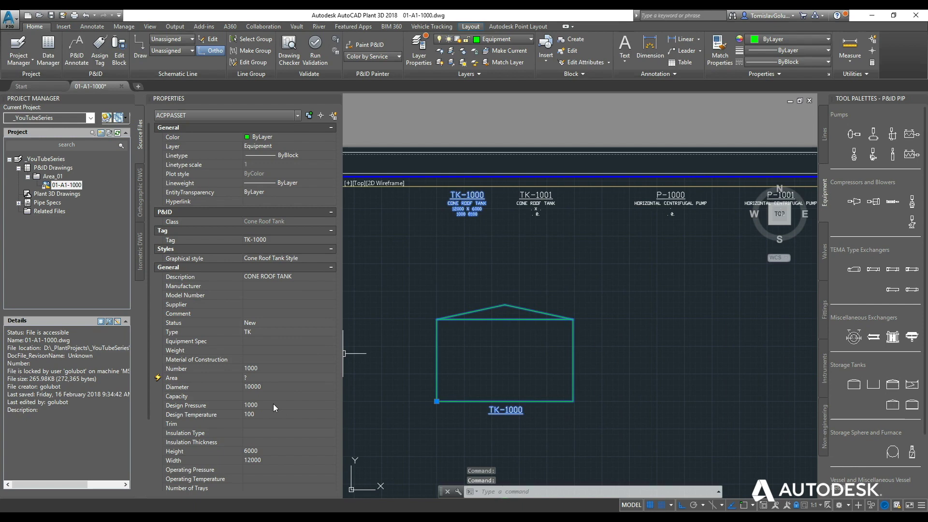
pyautogui.press('Escape')
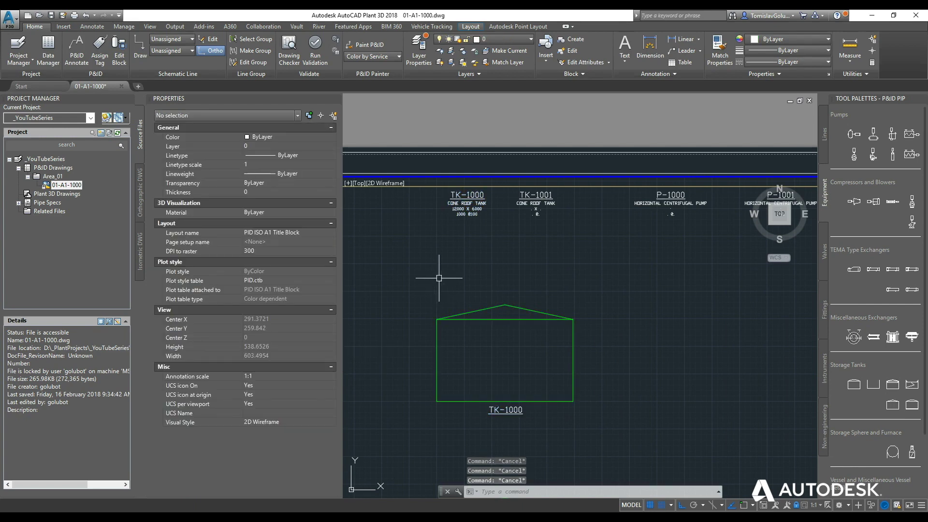
pyautogui.scroll(1, 438, 275)
pyautogui.middleClick(441, 259)
pyautogui.middleClick(442, 258)
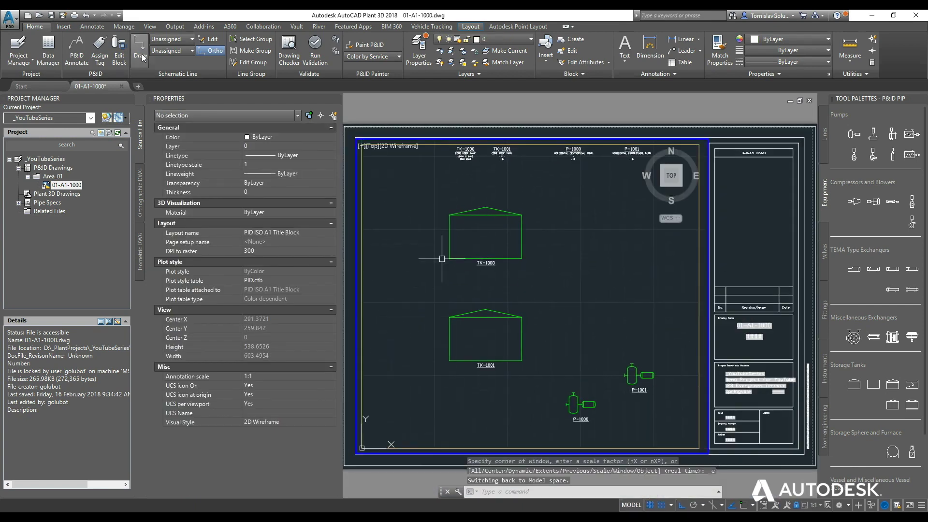
# Close the Properties palette and frame TK-1000, TK-1001, P-1000 and P-1001 in the view
pyautogui.click(337, 99)
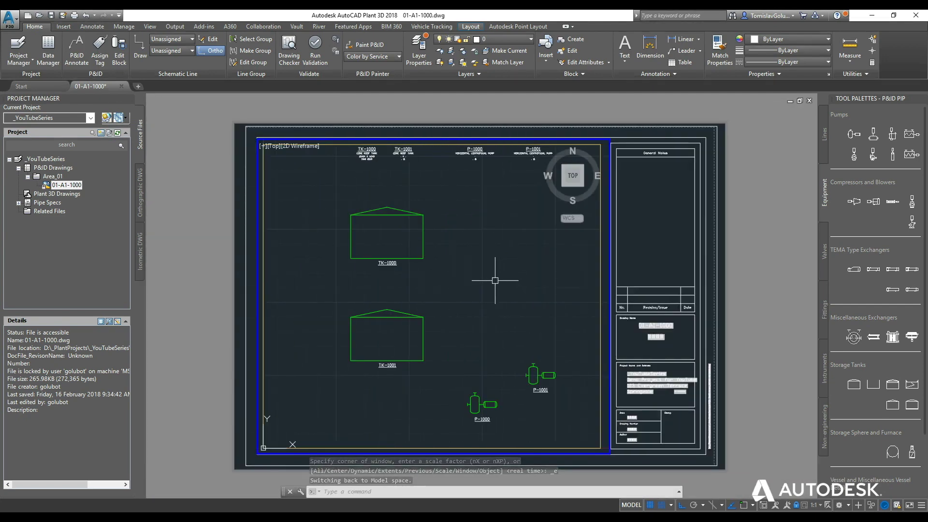
pyautogui.moveTo(494, 308); pyautogui.dragTo(482, 288, button='middle')
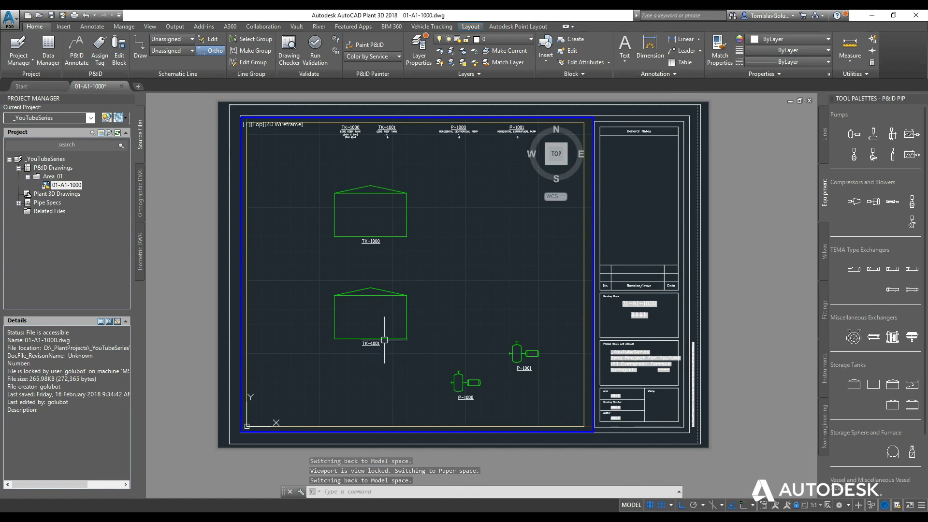
pyautogui.scroll(2, 423, 367)
pyautogui.scroll(2, 393, 336)
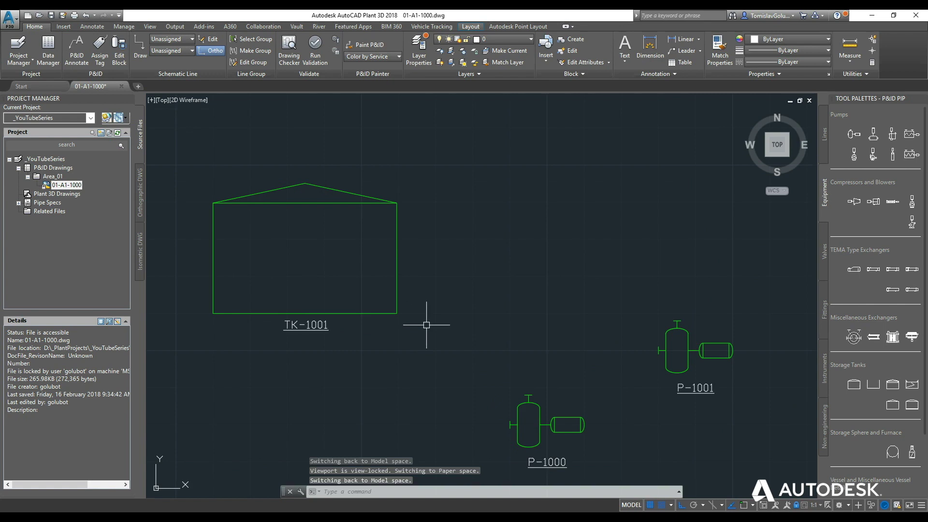
pyautogui.scroll(-2, 427, 325)
pyautogui.moveTo(483, 285); pyautogui.dragTo(466, 325, button='middle')
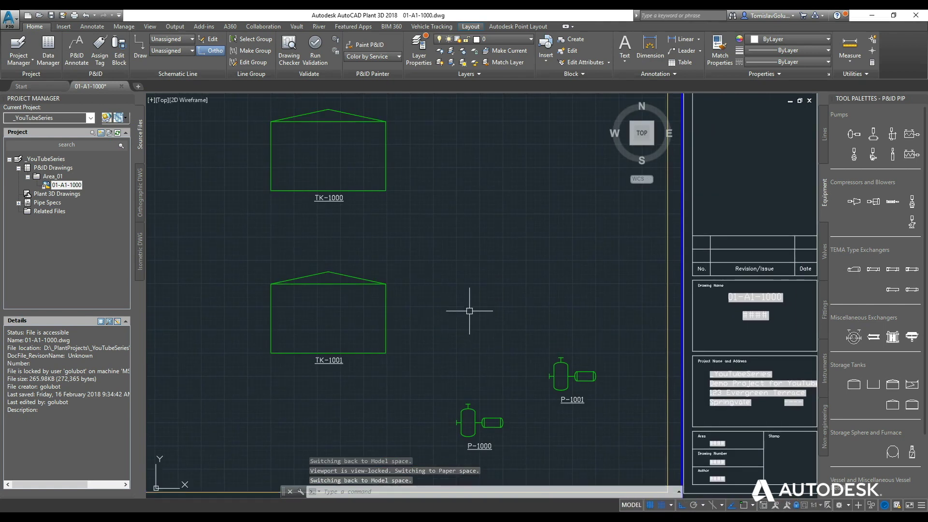
# Draw a primary process line from P-1000 left, up and into TK-1000's side
pyautogui.click(824, 134)
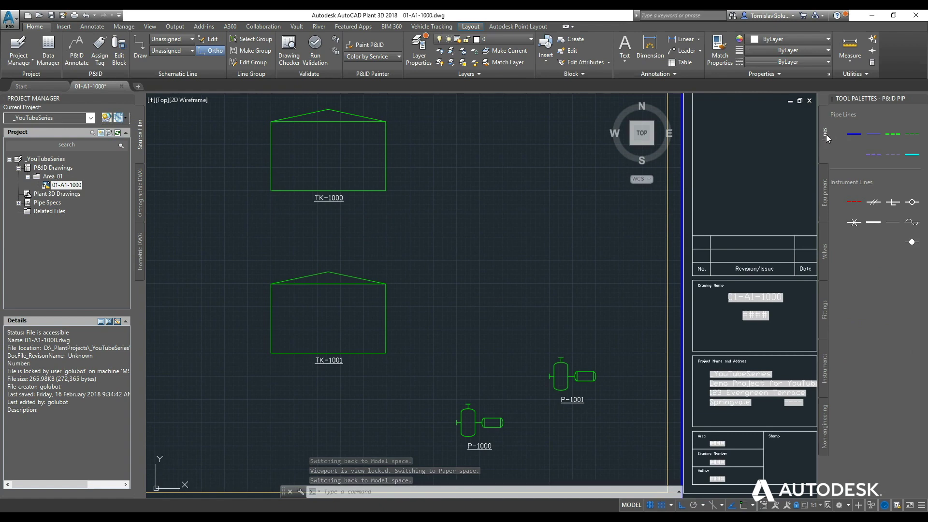
pyautogui.click(855, 136)
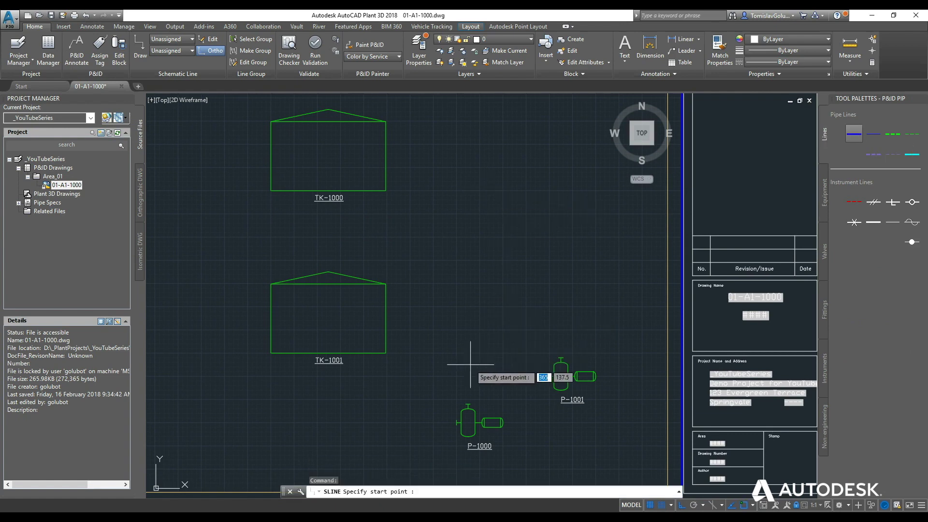
pyautogui.click(456, 422)
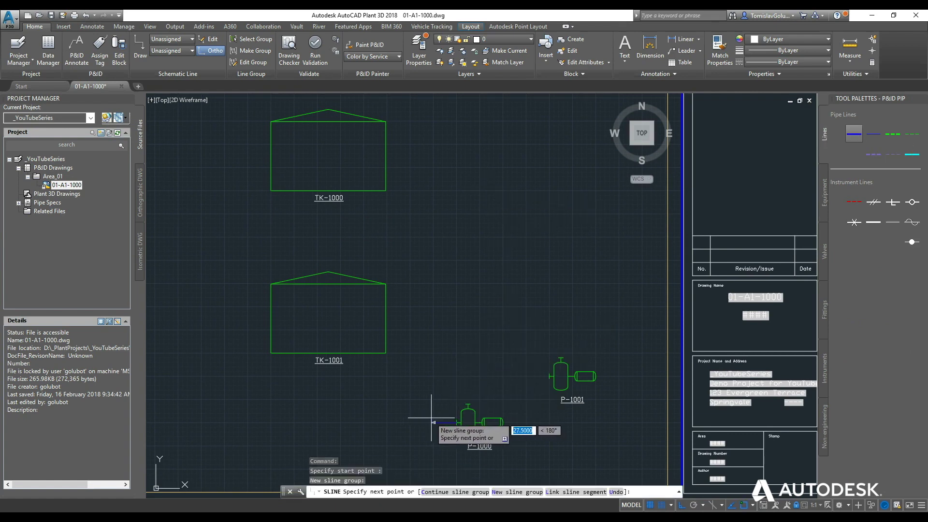
pyautogui.click(435, 422)
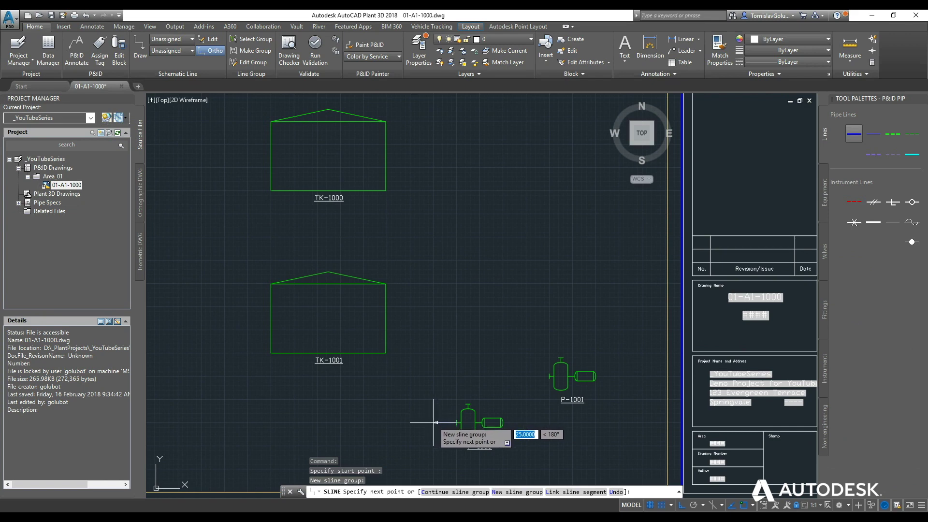
pyautogui.scroll(2, 425, 213)
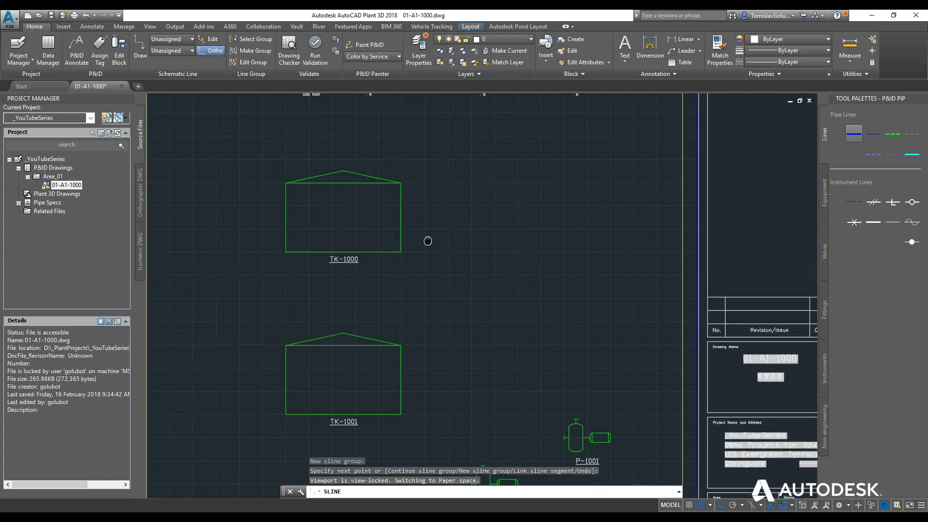
pyautogui.scroll(2, 416, 241)
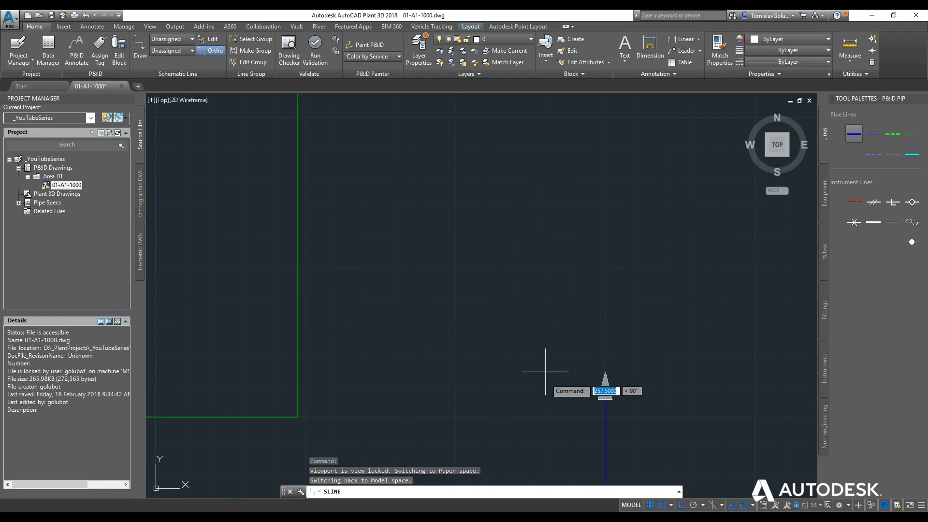
pyautogui.click(605, 386)
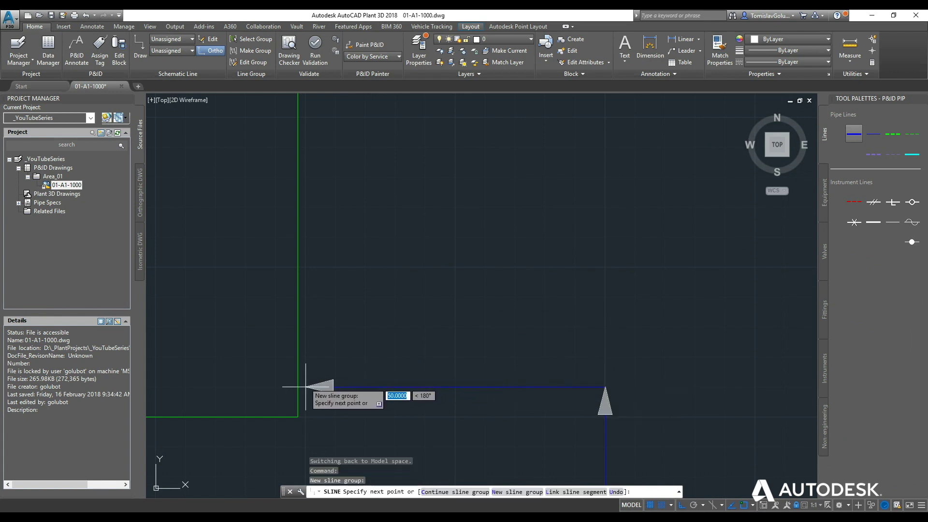
pyautogui.scroll(-2, 302, 386)
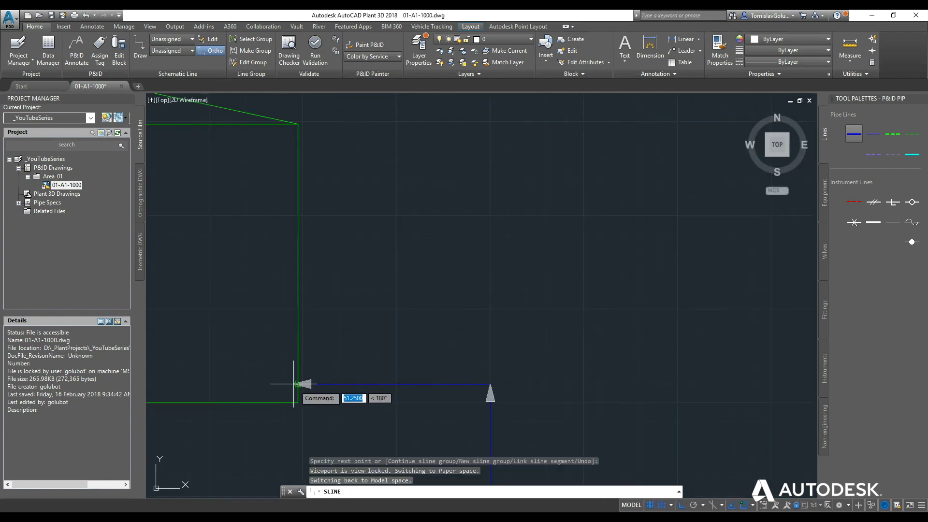
pyautogui.click(297, 385)
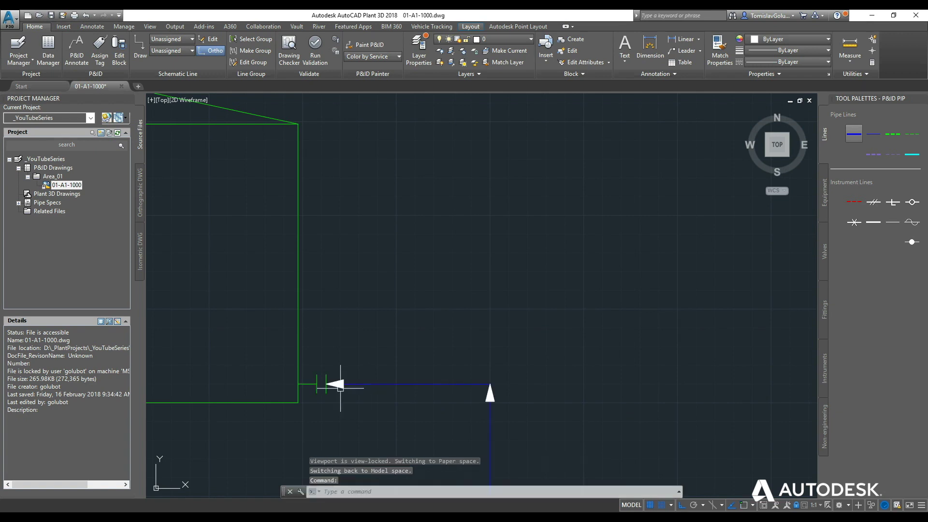
# Reverse the new pipeline's flow so it runs toward P-1000, then clear the selection
pyautogui.click(375, 382)
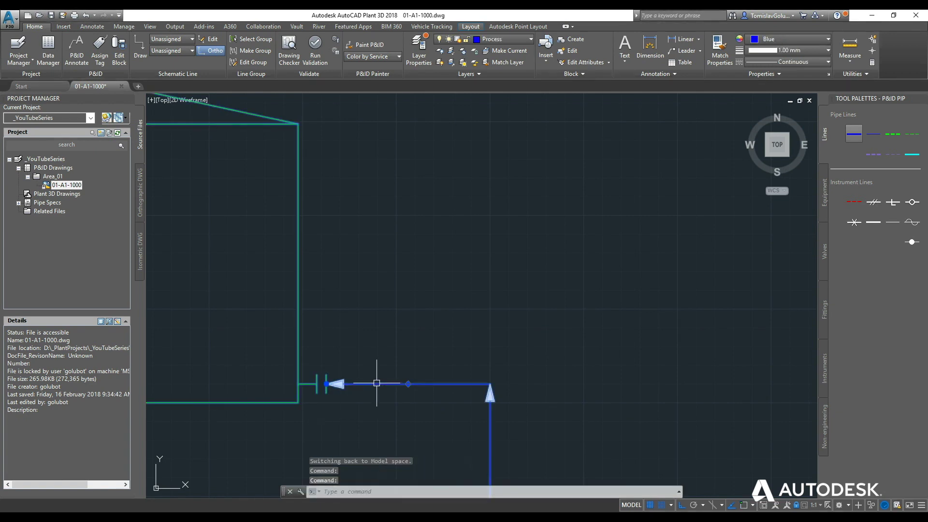
pyautogui.rightClick(376, 382)
pyautogui.moveTo(454, 143)
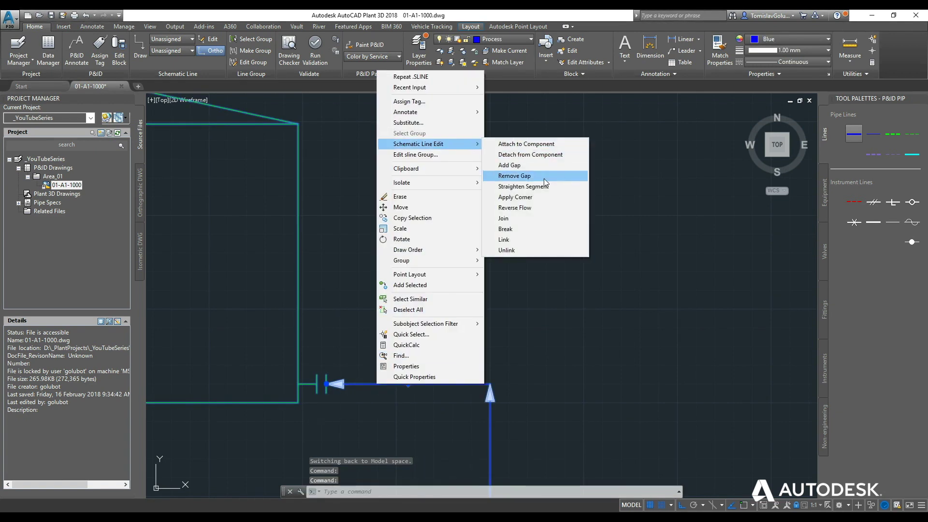
pyautogui.click(548, 209)
pyautogui.scroll(-4, 505, 229)
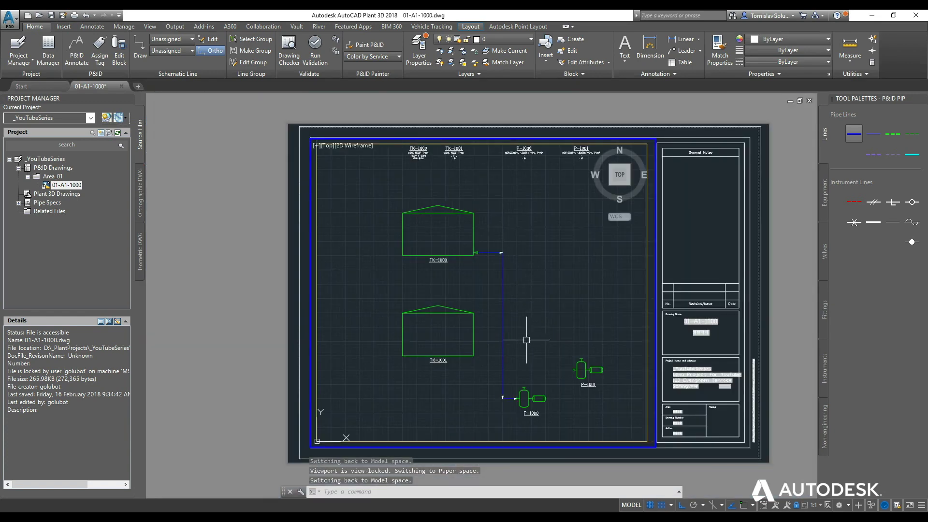
pyautogui.scroll(4, 523, 351)
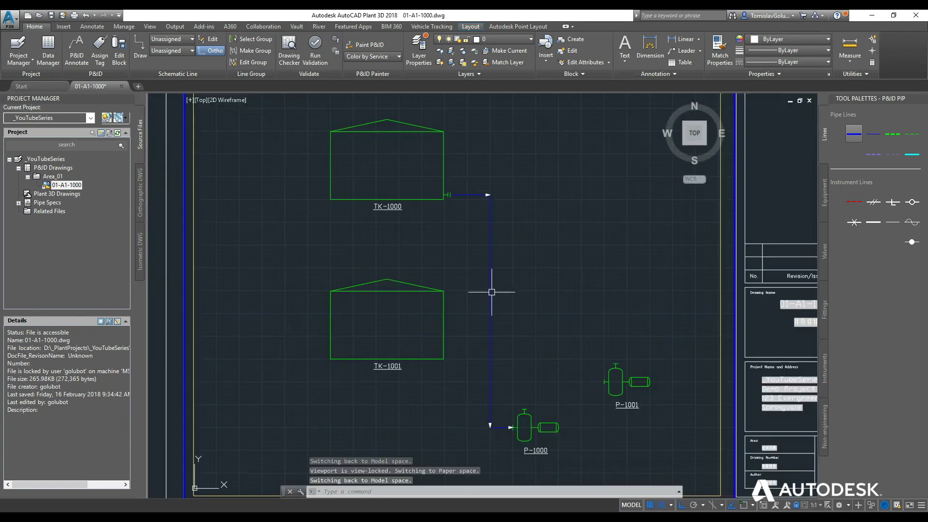
pyautogui.click(425, 302)
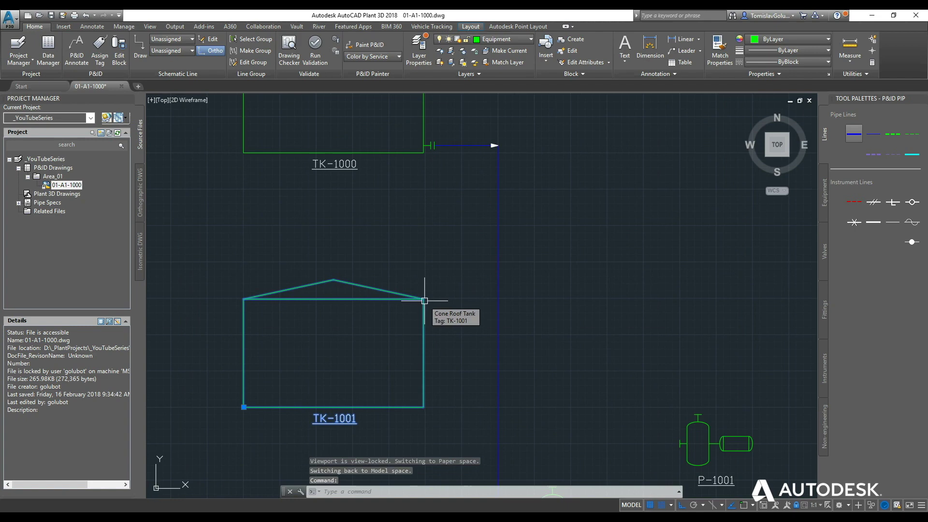
pyautogui.rightClick(424, 300)
pyautogui.press('Escape')
pyautogui.press('Escape')
pyautogui.press('Escape')
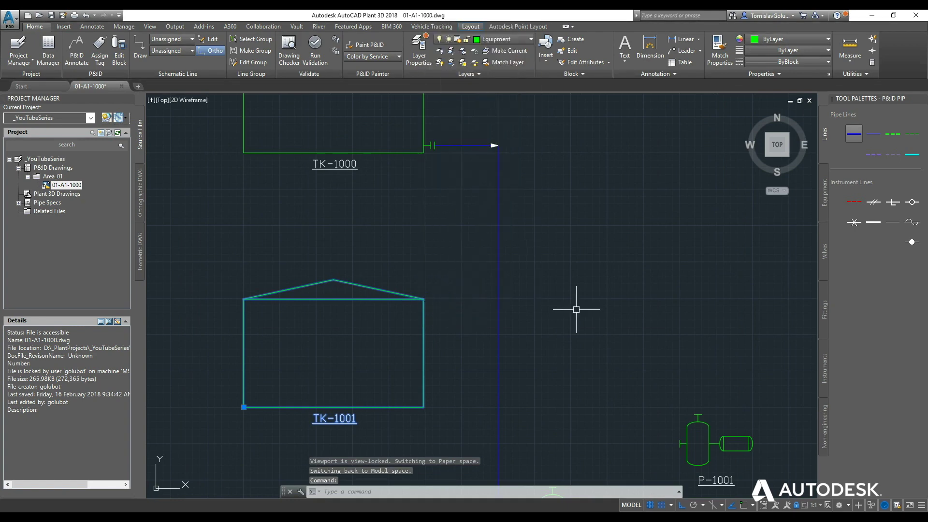
# Place a Flanged Nozzle on TK-1001's lower right side at 0° rotation
pyautogui.click(826, 427)
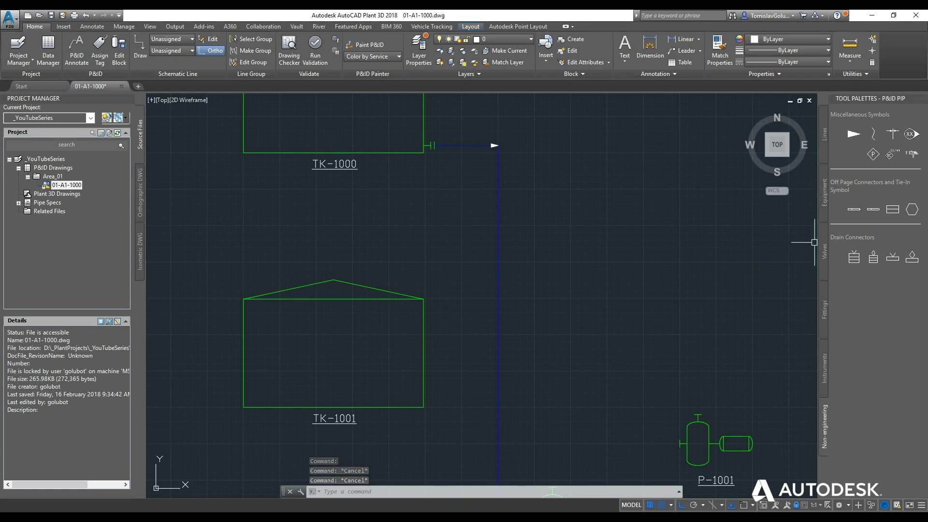
pyautogui.click(827, 306)
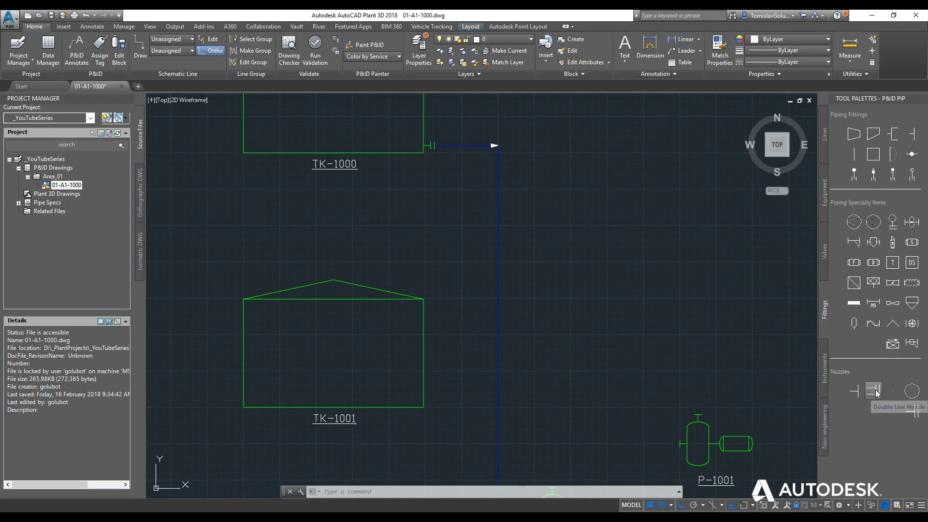
pyautogui.click(912, 411)
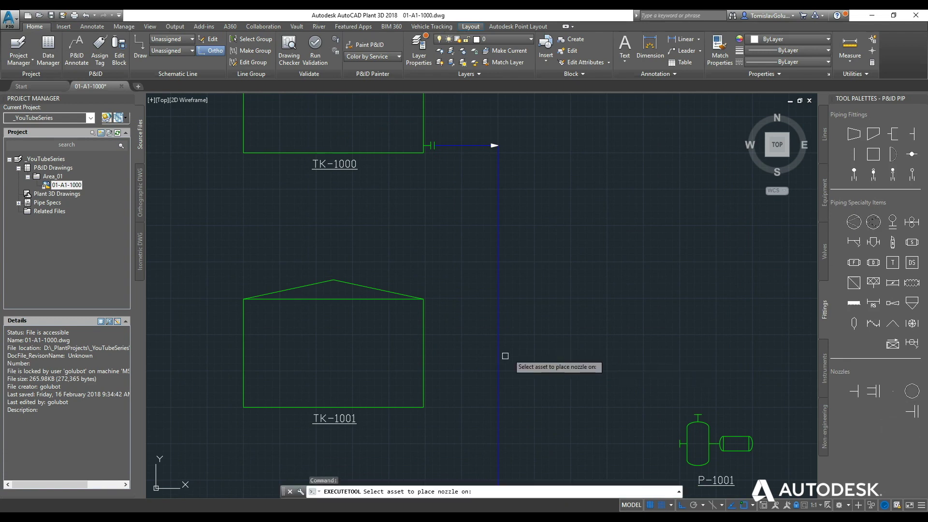
pyautogui.click(425, 402)
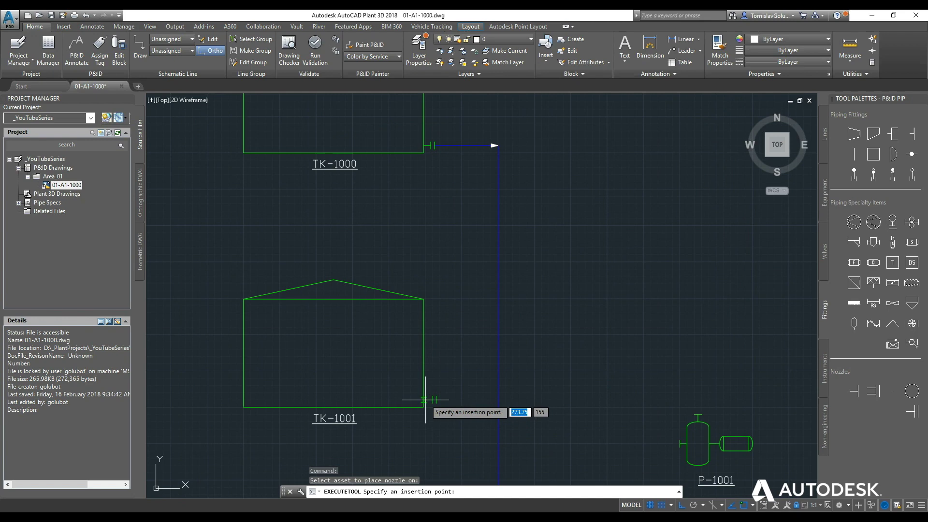
pyautogui.click(425, 400)
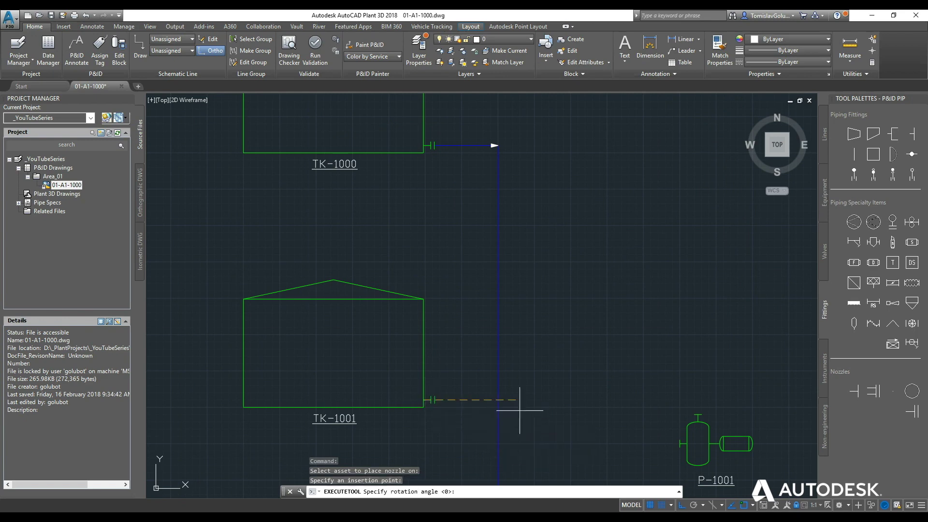
pyautogui.press('Return')
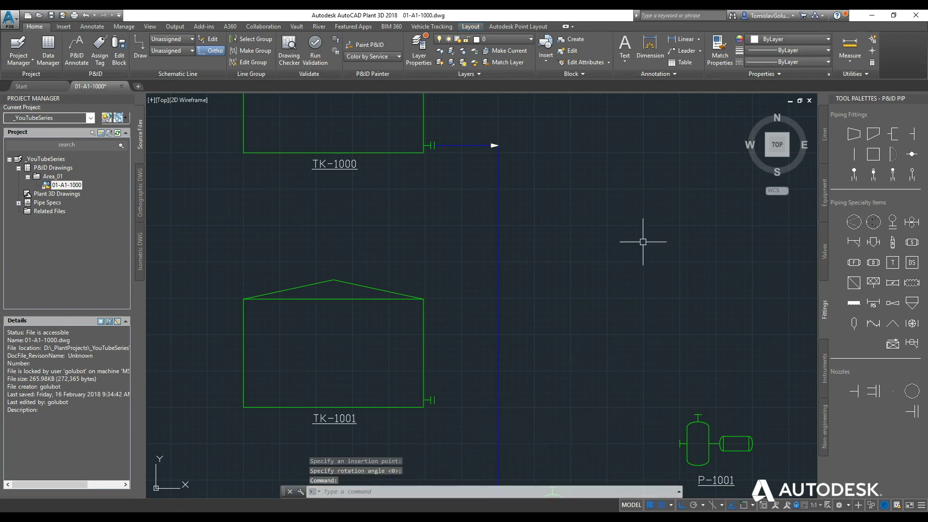
# Draw a process line from the new TK-1001 nozzle to the vertical line toward P-1000
pyautogui.click(827, 150)
pyautogui.click(853, 134)
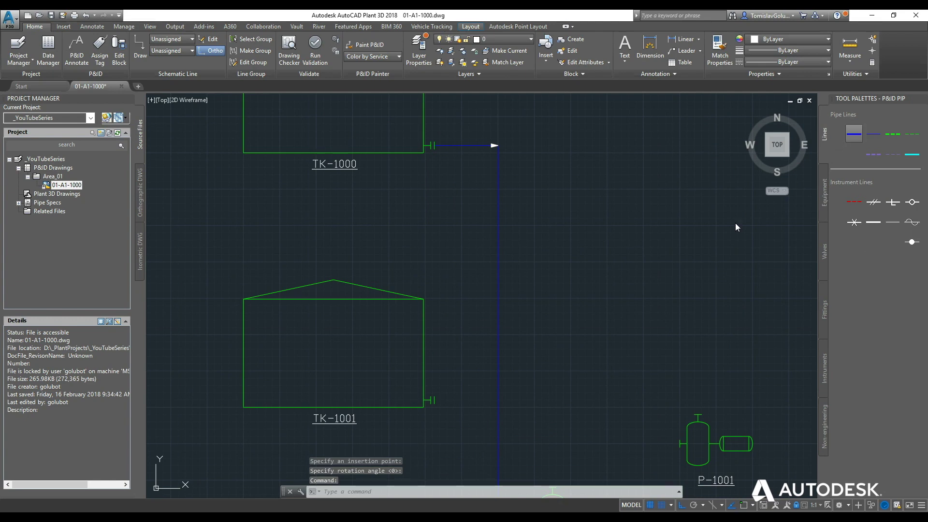
pyautogui.scroll(4, 451, 393)
pyautogui.click(400, 392)
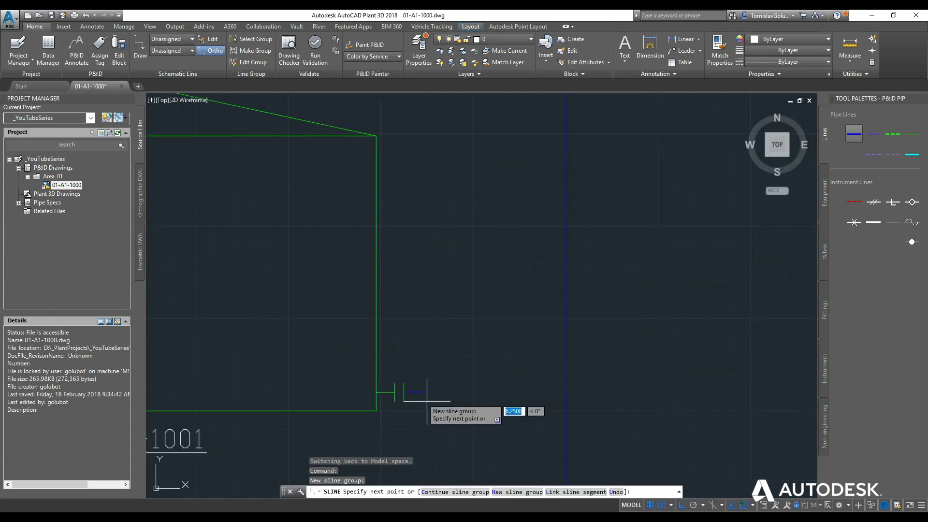
pyautogui.click(556, 392)
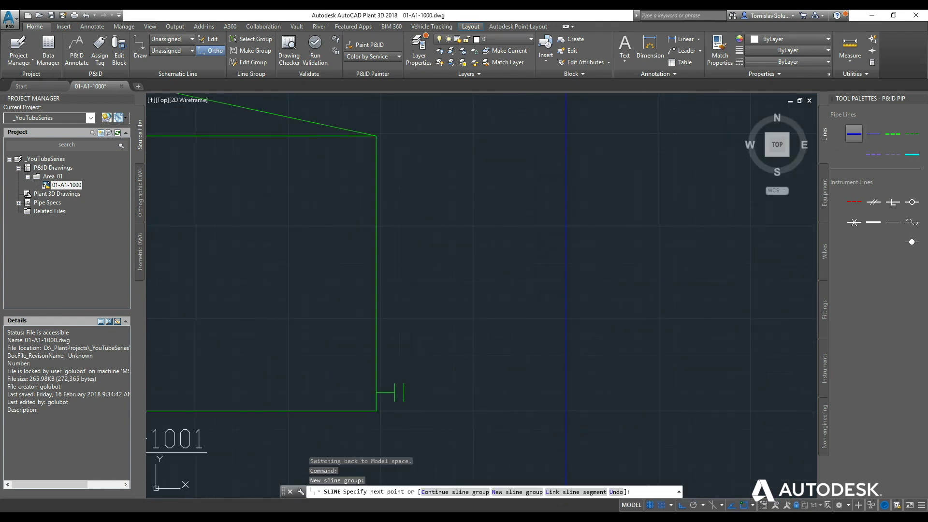
pyautogui.scroll(-5, 494, 388)
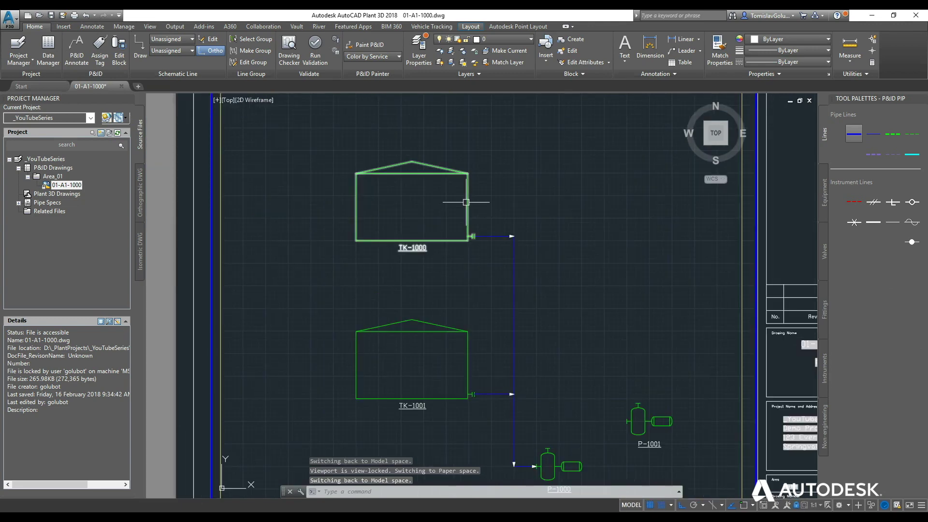
pyautogui.scroll(6, 462, 203)
pyautogui.scroll(2, 474, 236)
# Annotate the TK-1000 nozzle with an N-1 tag placed just above it
pyautogui.click(484, 389)
pyautogui.rightClick(484, 389)
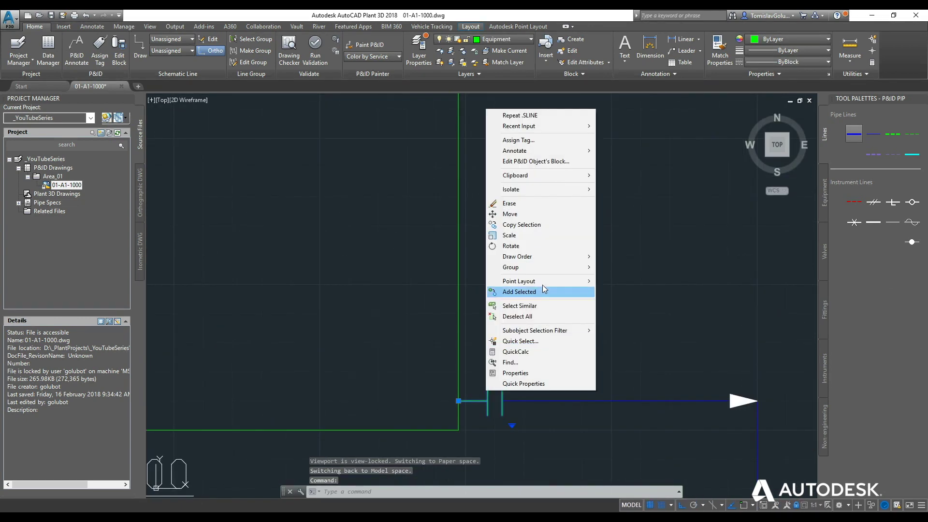
pyautogui.moveTo(556, 151)
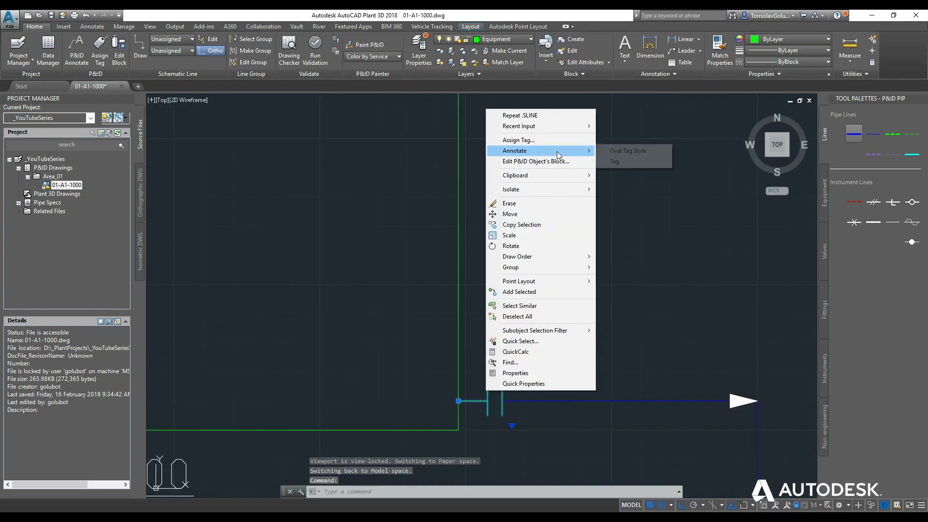
pyautogui.click(650, 150)
pyautogui.press('F8')
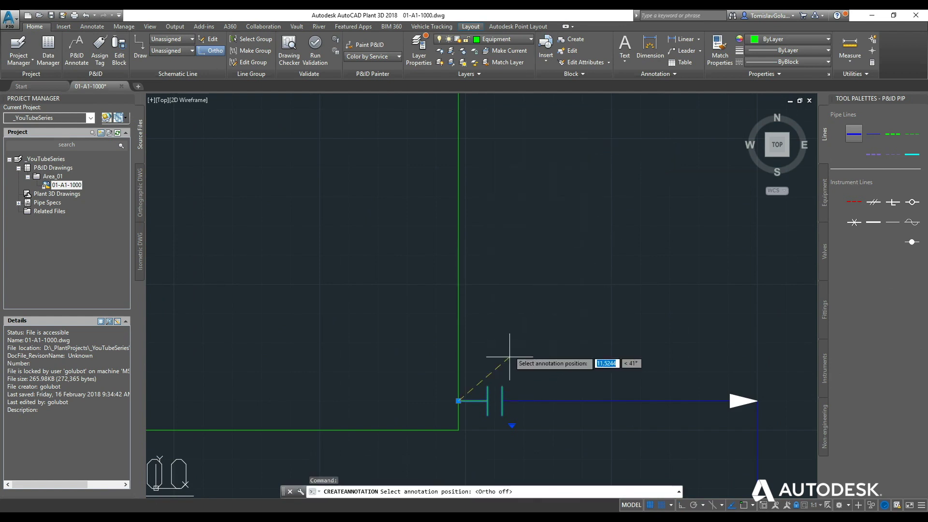
pyautogui.click(482, 358)
pyautogui.scroll(-5, 538, 209)
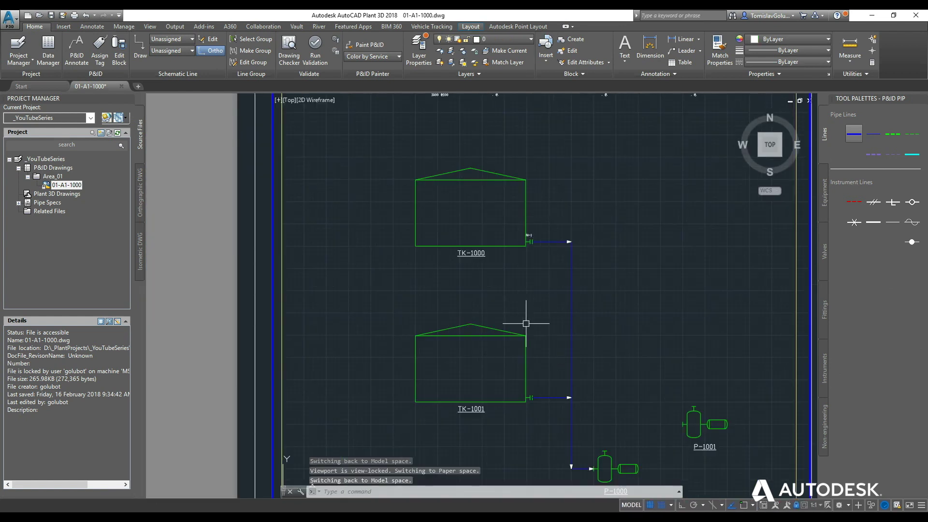
pyautogui.scroll(8, 529, 397)
# Annotate the TK-1001 nozzle with an N-1 tag placed above it
pyautogui.click(526, 381)
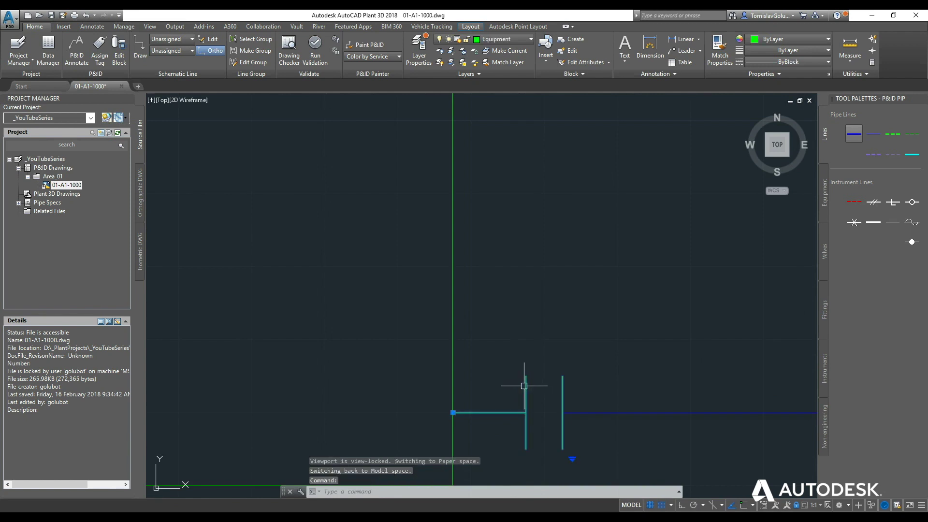
pyautogui.rightClick(526, 380)
pyautogui.moveTo(611, 149)
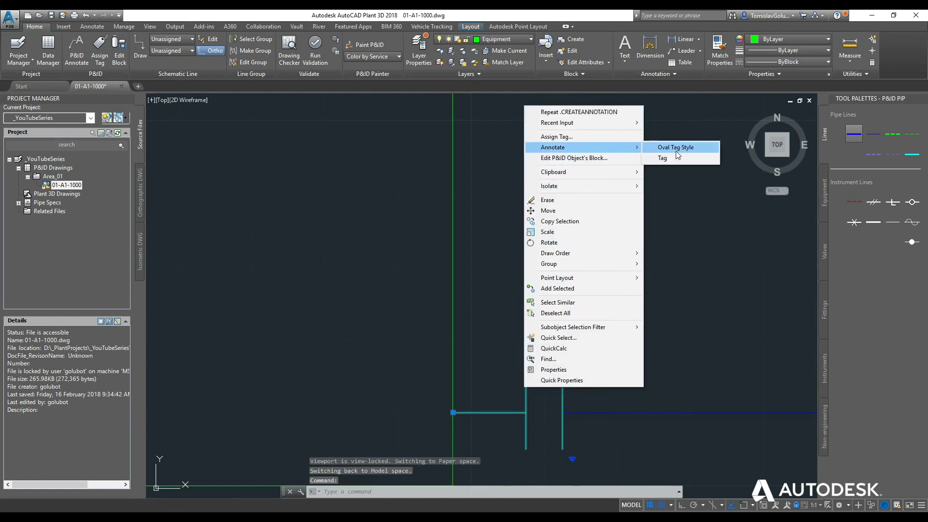
pyautogui.click(676, 148)
pyautogui.click(471, 339)
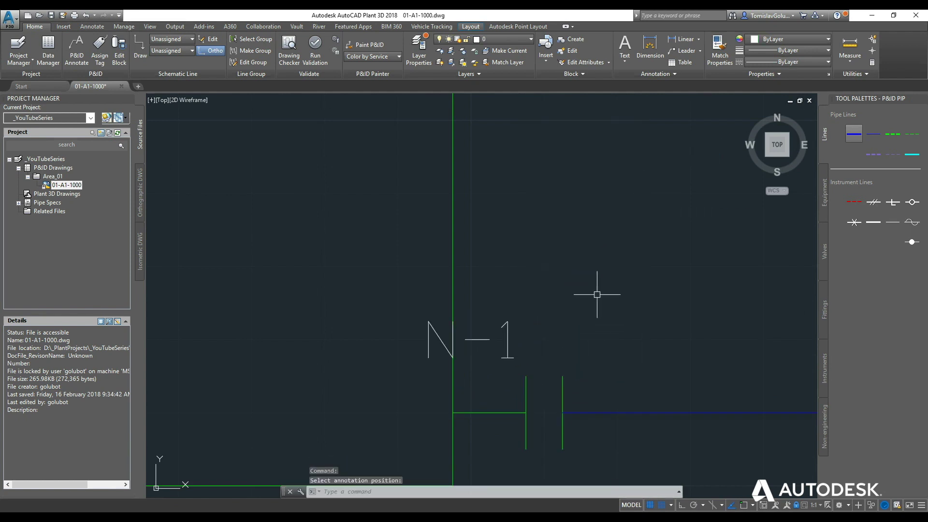
# Reposition the N-1 tag with two MOVE operations
pyautogui.write('m')
pyautogui.press('Return')
pyautogui.click(508, 338)
pyautogui.press('Return')
pyautogui.click(583, 305)
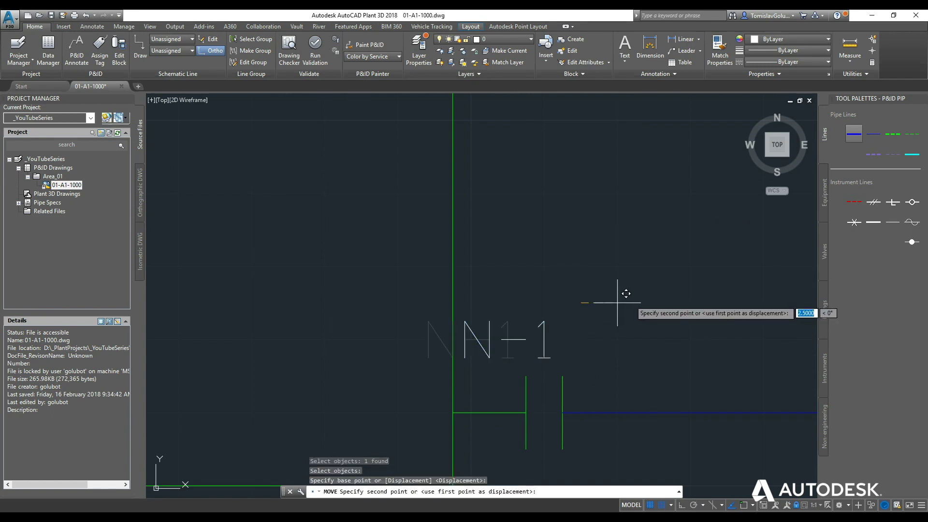
pyautogui.click(582, 309)
pyautogui.scroll(-8, 582, 309)
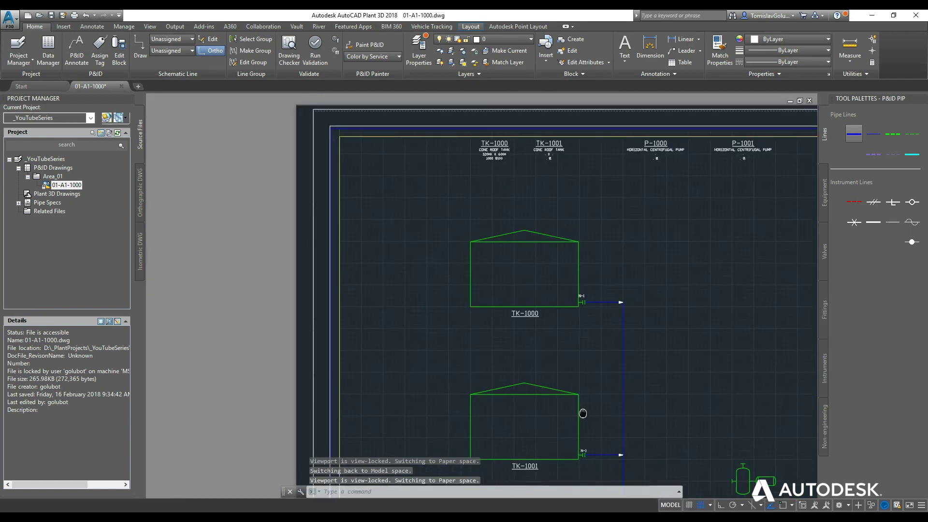
pyautogui.scroll(5, 580, 310)
pyautogui.press('Return')
pyautogui.click(531, 349)
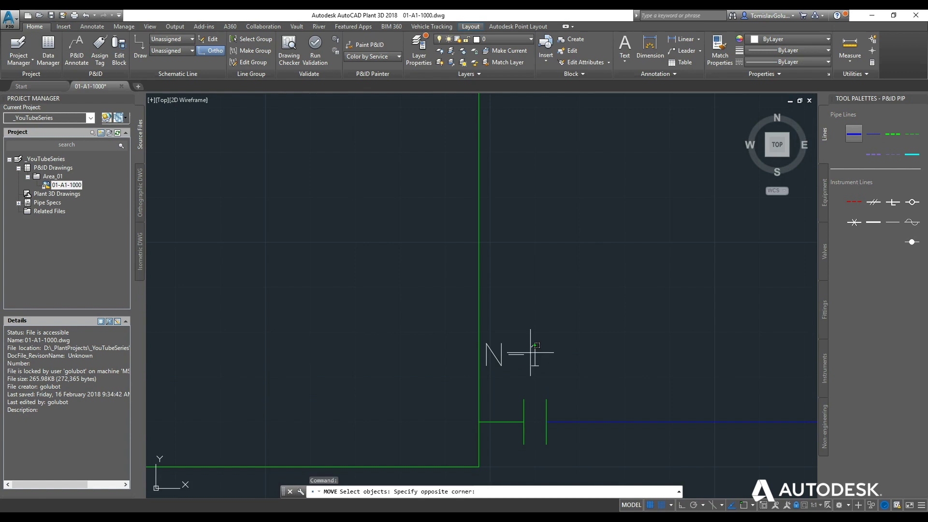
pyautogui.click(506, 341)
pyautogui.press('Return')
pyautogui.click(580, 323)
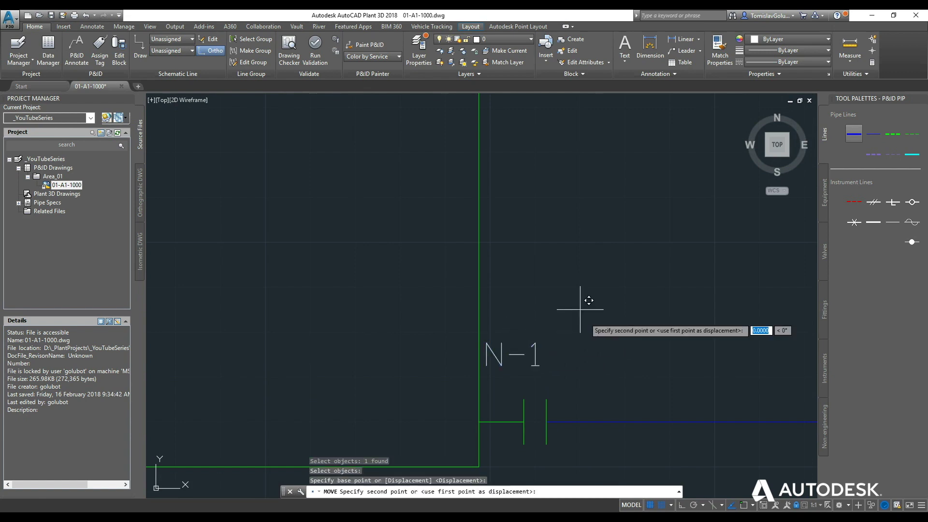
pyautogui.click(611, 301)
# Move the N-1 tag once more, zoom to extents, and open the Data Manager
pyautogui.press('Return')
pyautogui.click(556, 355)
pyautogui.press('Return')
pyautogui.click(622, 285)
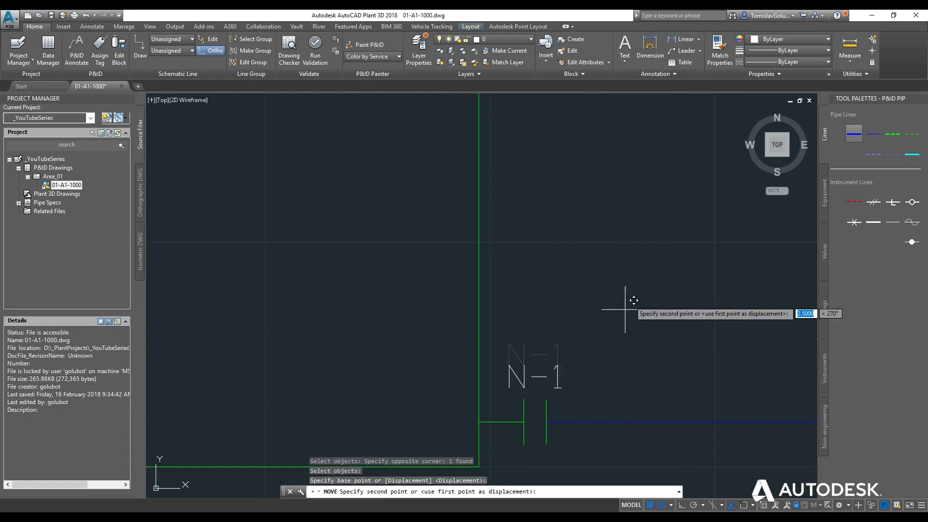
pyautogui.write('2')
pyautogui.press('Return')
pyautogui.press('Return')
pyautogui.write('e')
pyautogui.press('Return')
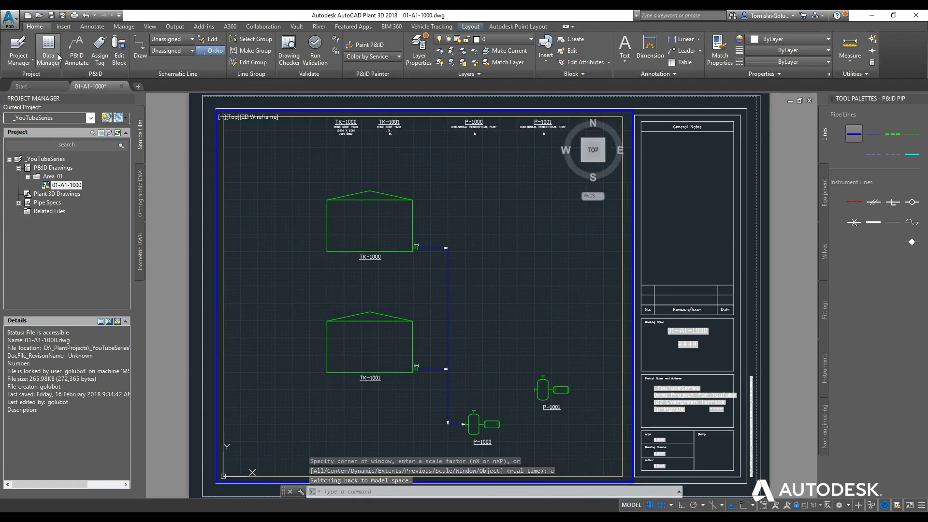
pyautogui.click(46, 53)
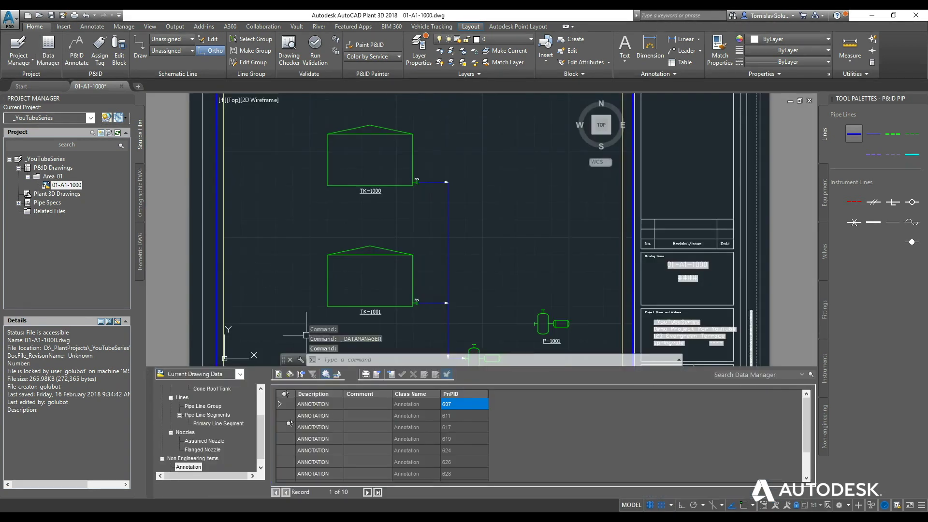
# Close the Data Manager and zoom to extents with ZOOM E
pyautogui.moveTo(263, 426); pyautogui.dragTo(262, 444)
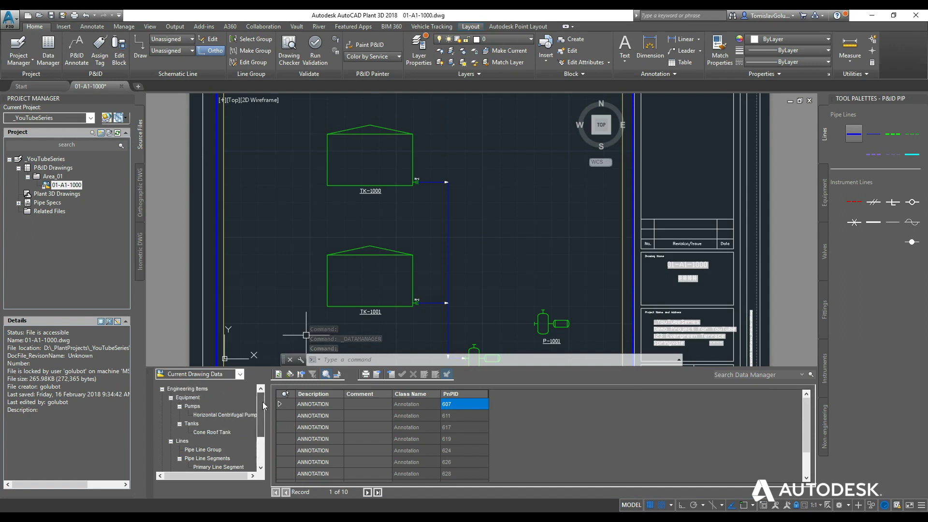
pyautogui.click(150, 372)
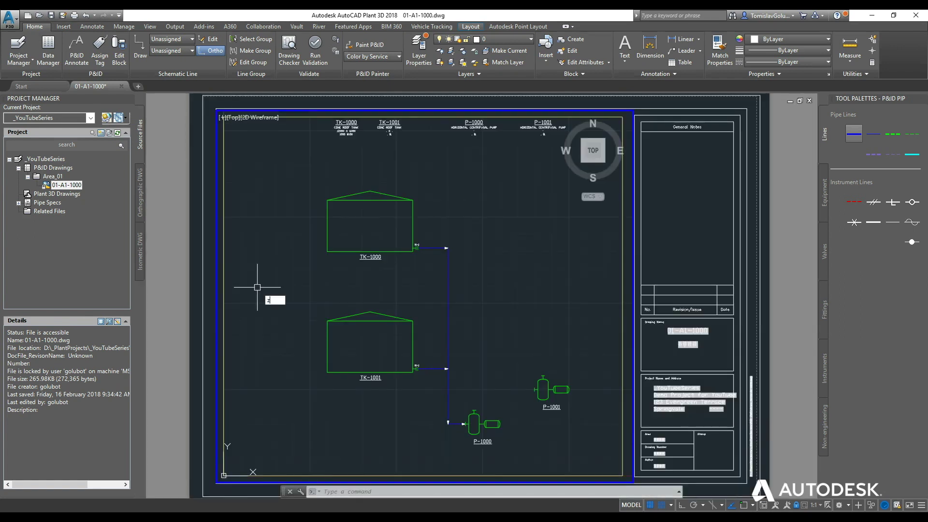
pyautogui.press('Return')
pyautogui.write('e')
pyautogui.press('Return')
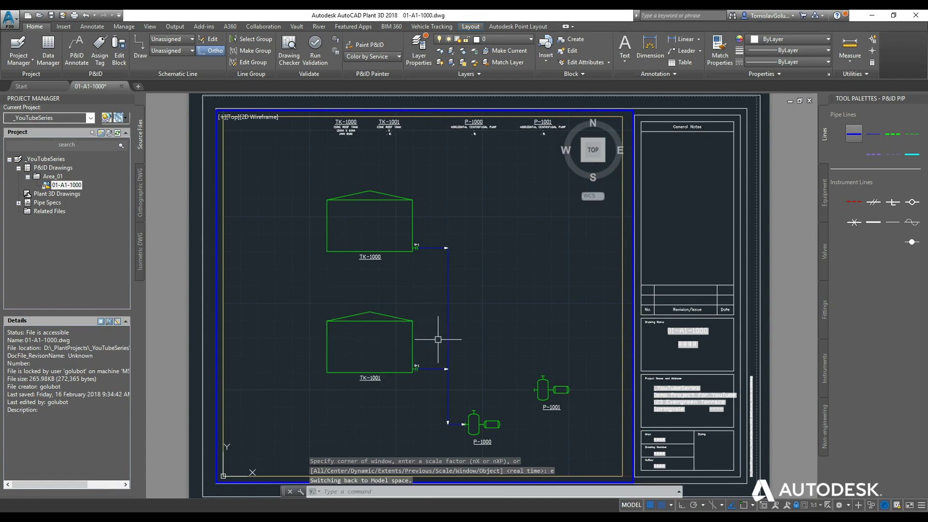
pyautogui.scroll(4, 415, 374)
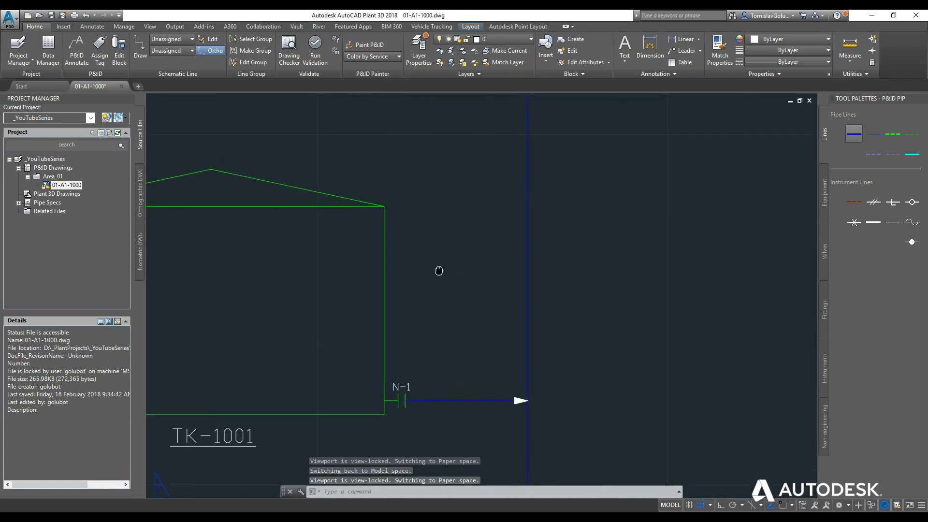
# Place gate valve HA-101 on the TK-1001 outlet line
pyautogui.click(824, 252)
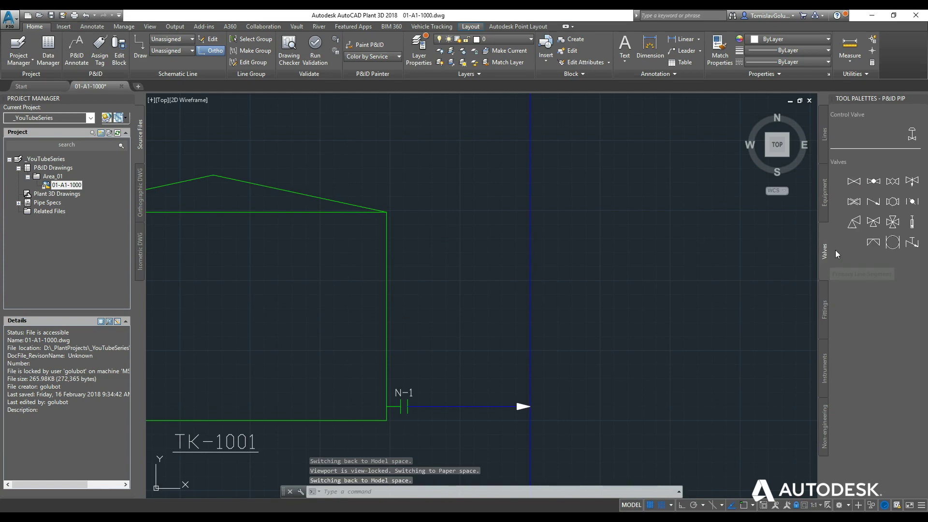
pyautogui.click(853, 181)
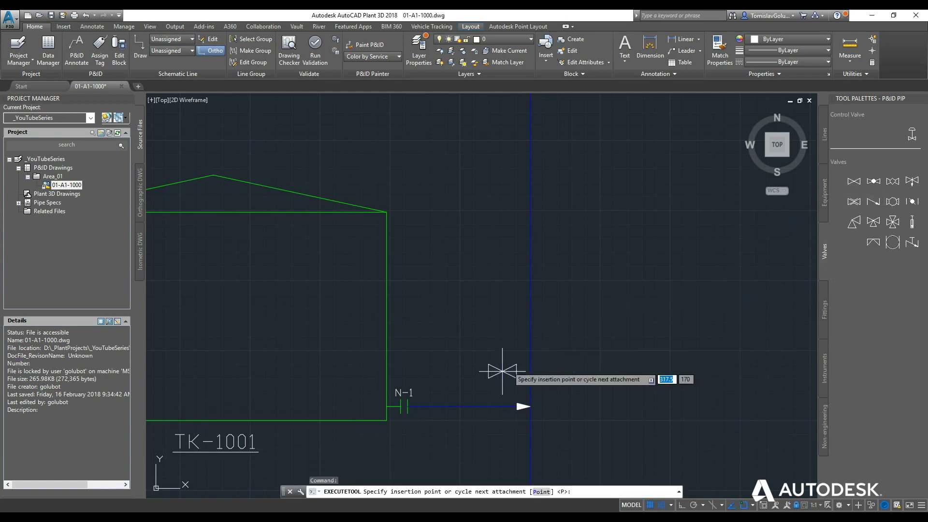
pyautogui.click(459, 406)
pyautogui.scroll(-5, 501, 394)
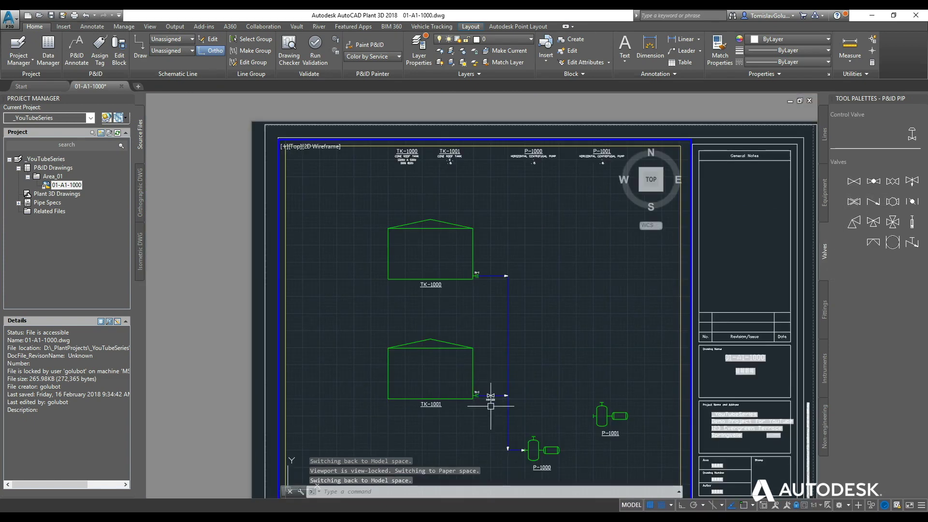
pyautogui.scroll(6, 483, 392)
pyautogui.hotkey('ctrl', 'z')
pyautogui.scroll(-5, 449, 317)
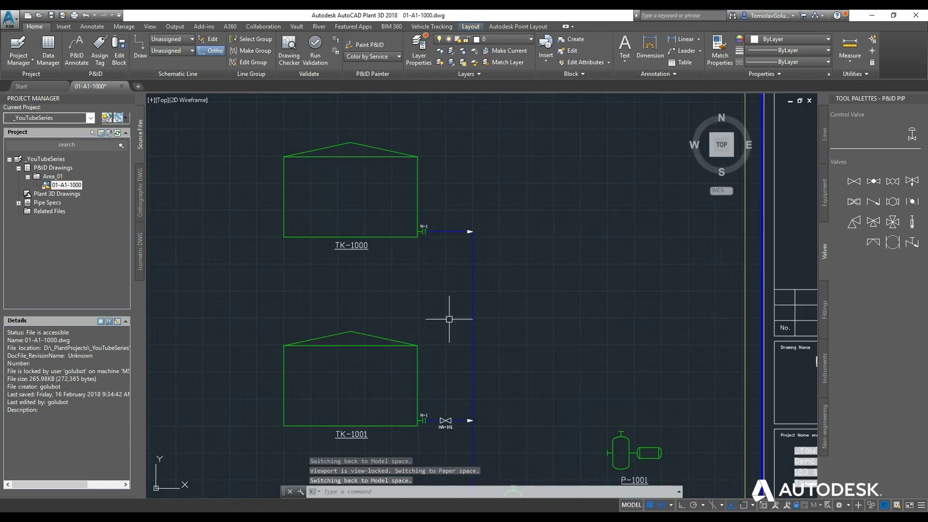
pyautogui.scroll(6, 446, 225)
# Place gate valve HA-102 on the TK-1000 line and select the vertical pipeline to P-1000
pyautogui.click(854, 180)
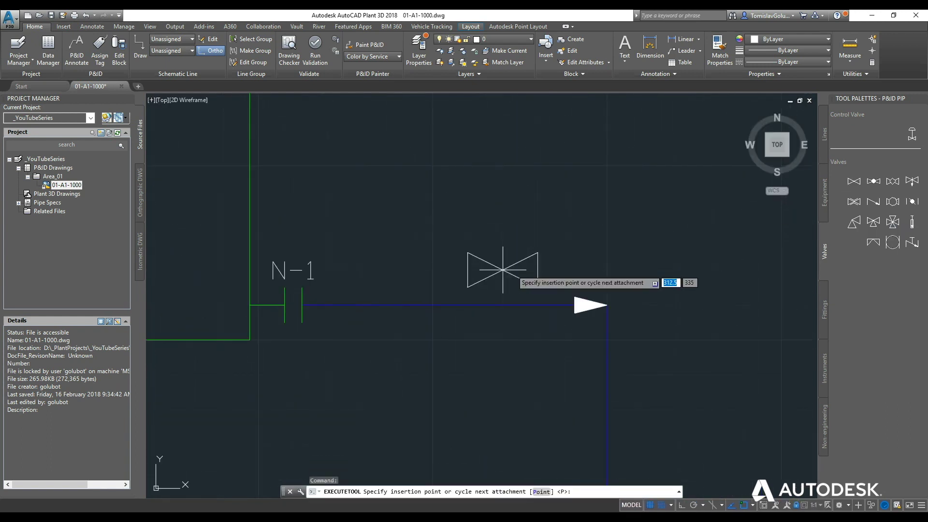
pyautogui.click(441, 305)
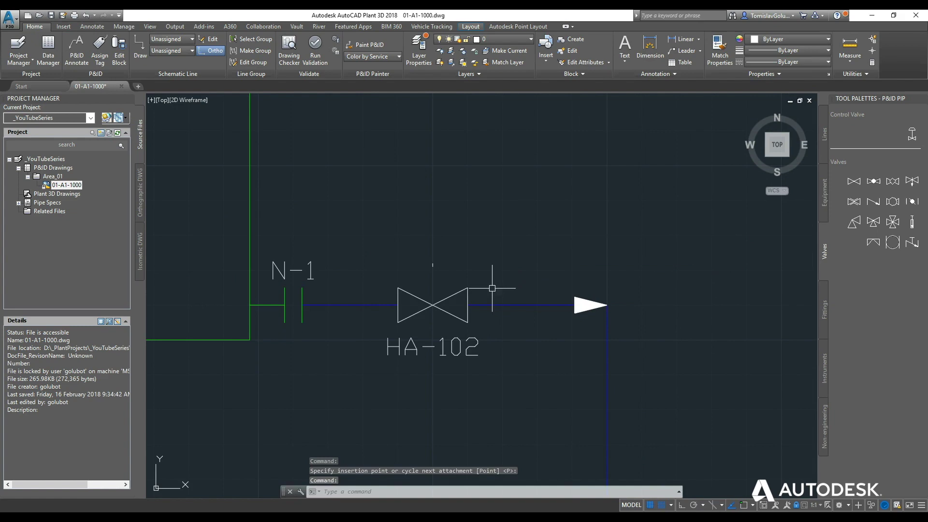
pyautogui.scroll(-5, 491, 286)
pyautogui.moveTo(531, 356); pyautogui.dragTo(493, 248, button='middle')
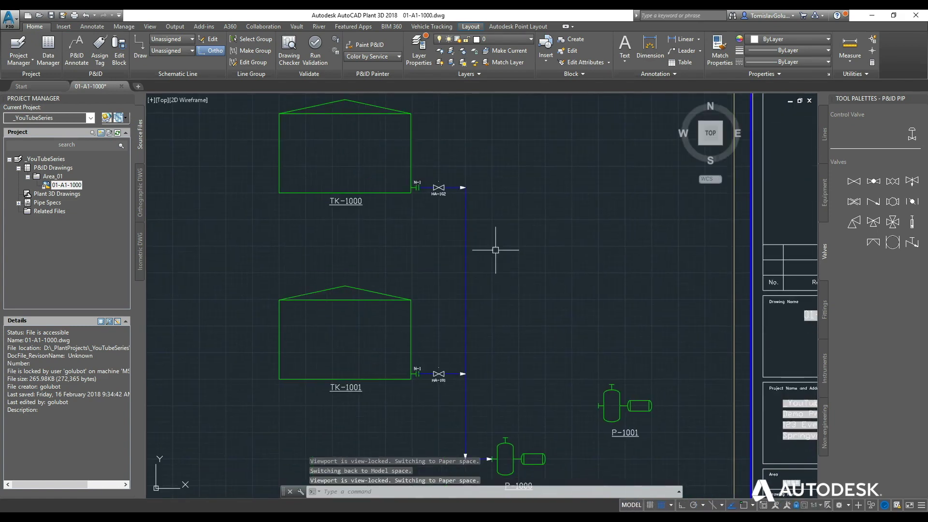
pyautogui.moveTo(512, 325); pyautogui.dragTo(494, 296, button='middle')
pyautogui.click(456, 208)
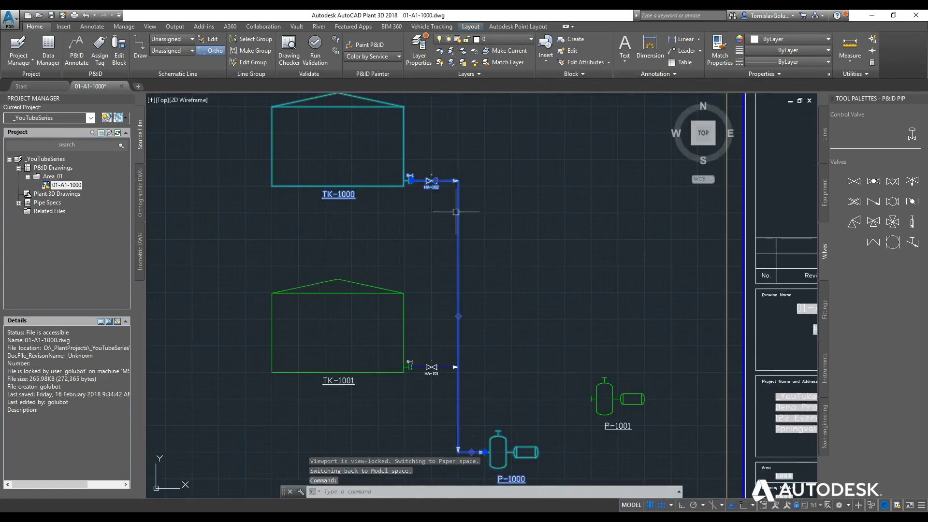
# Open Assign Tag for the pipeline and set Size 150 and Spec CS150
pyautogui.rightClick(456, 199)
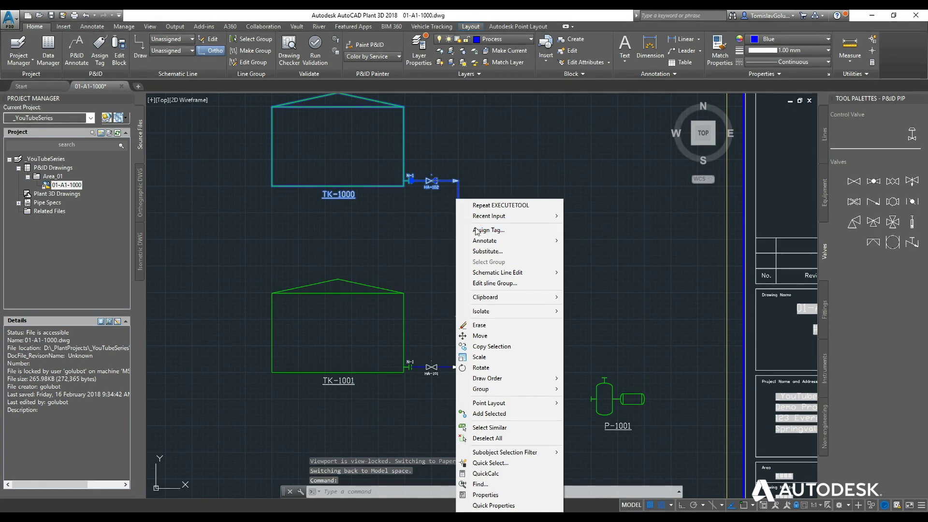
pyautogui.click(473, 230)
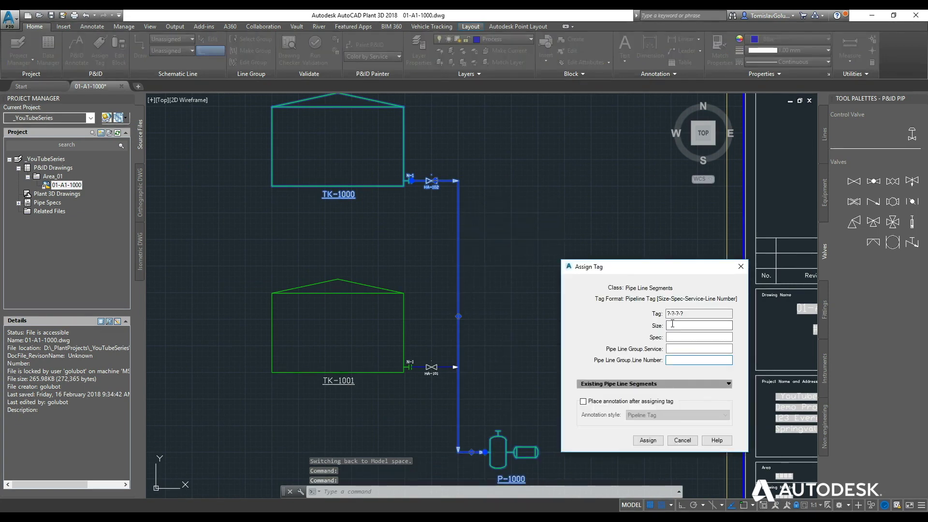
pyautogui.click(672, 323)
pyautogui.click(683, 405)
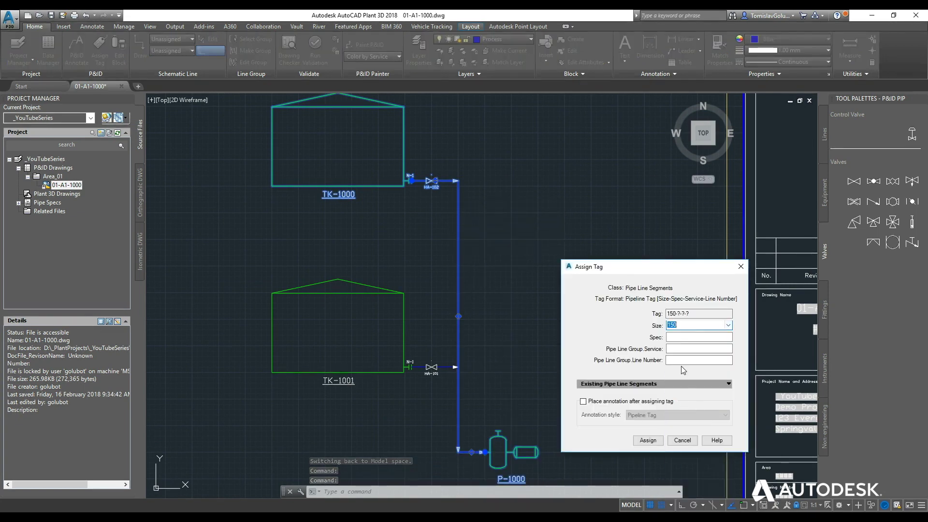
pyautogui.click(673, 337)
pyautogui.click(673, 339)
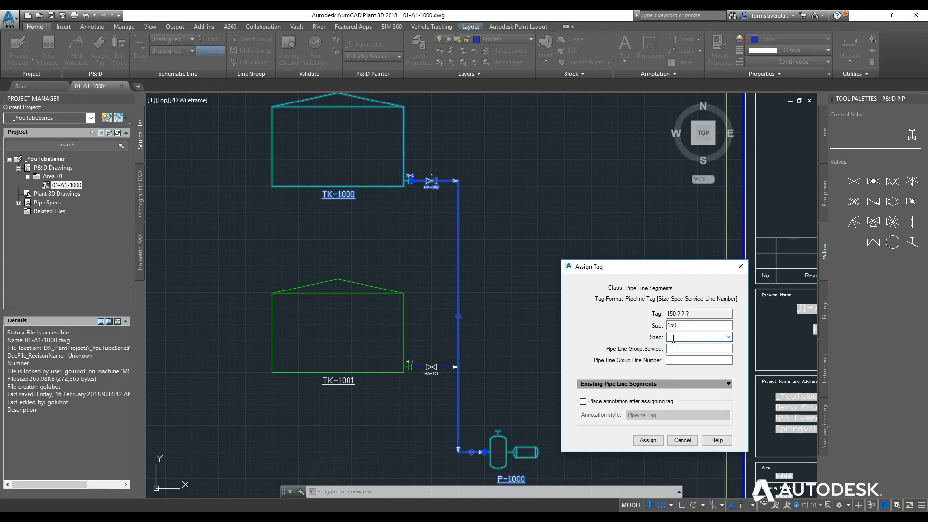
pyautogui.press('capslock')
pyautogui.write('CS150')
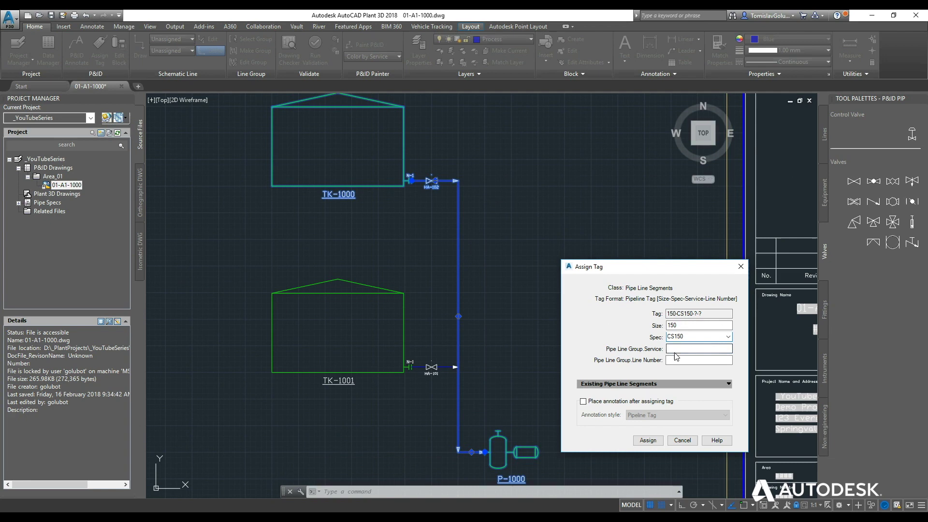
# Choose service P, line number 1000, and place the 150-CS150-P-1000 label along the pipe
pyautogui.click(675, 352)
pyautogui.scroll(-4, 696, 247)
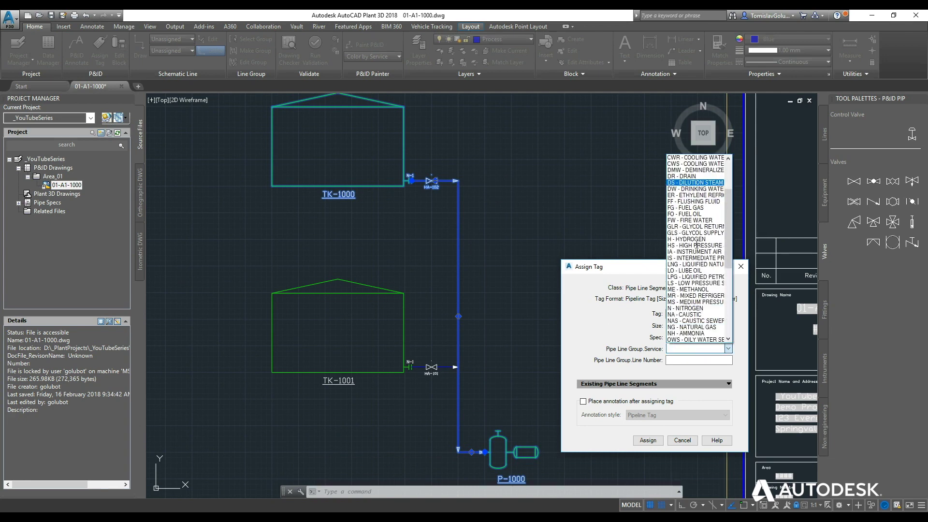
pyautogui.scroll(-3, 700, 315)
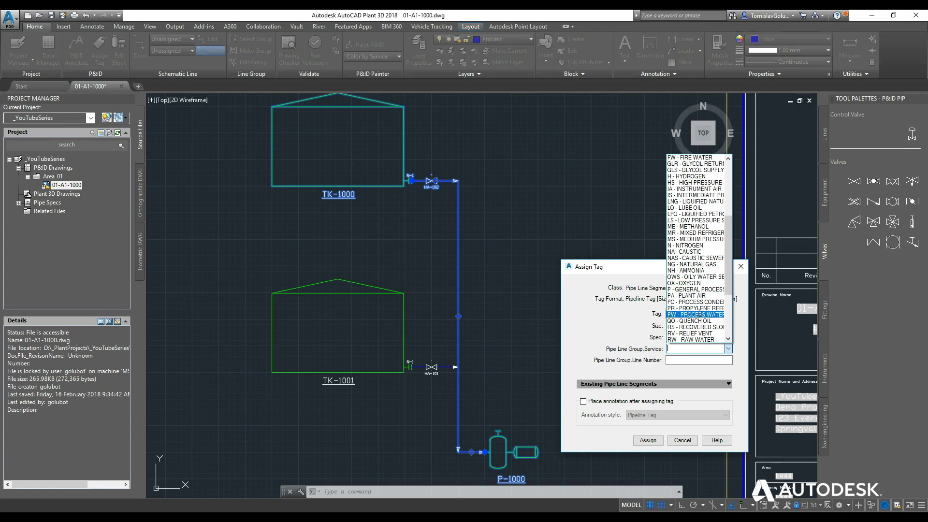
pyautogui.click(702, 289)
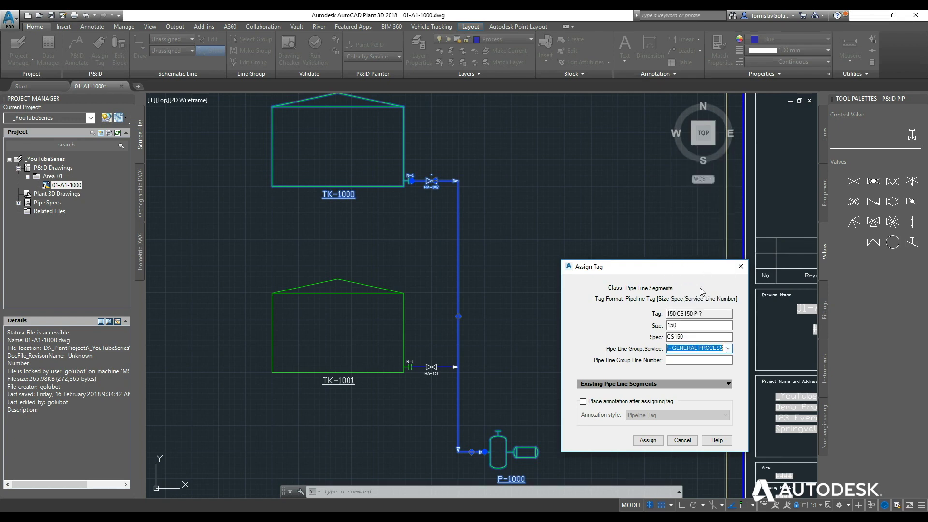
pyautogui.click(682, 361)
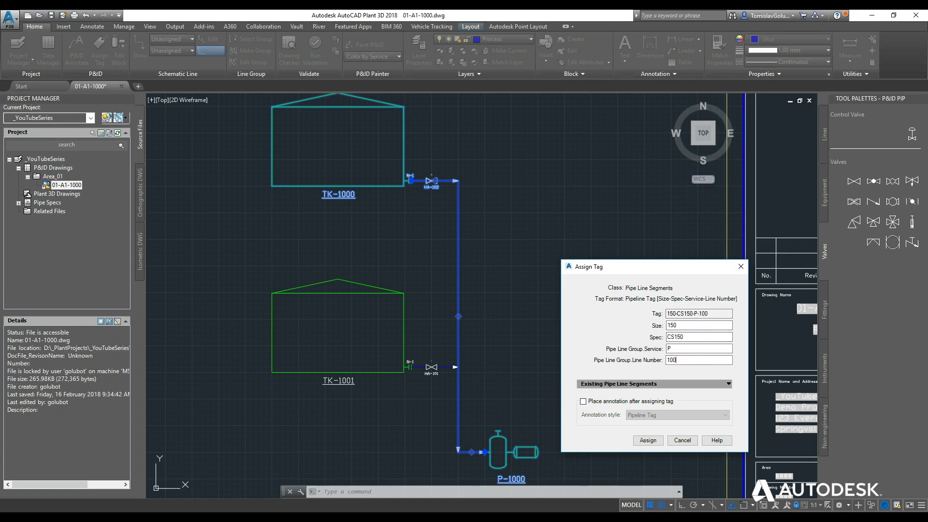
pyautogui.click(653, 401)
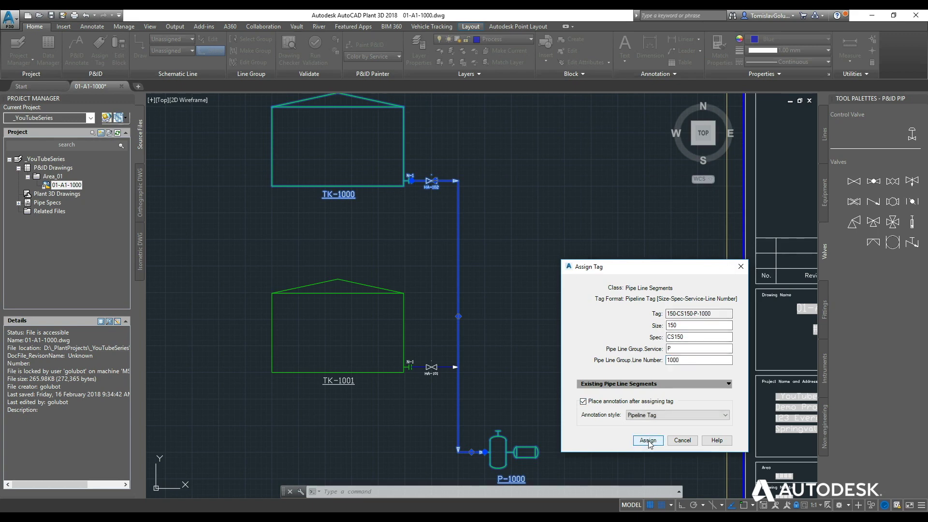
pyautogui.scroll(6, 451, 316)
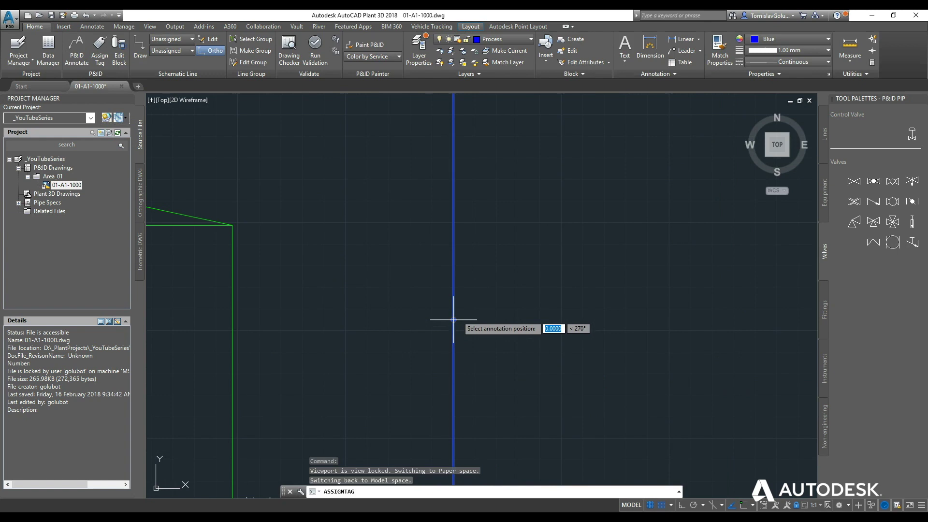
pyautogui.click(443, 320)
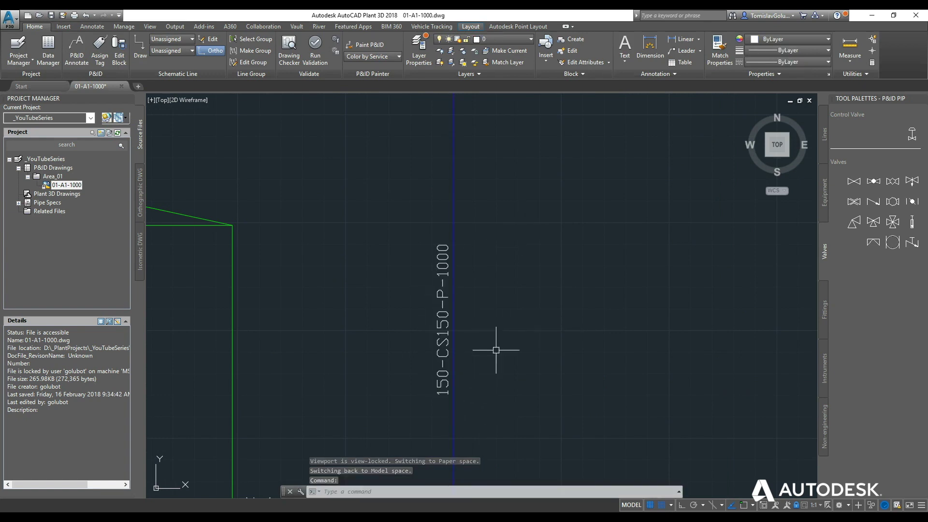
# Start tagging the pipeline leaving valve HA-101, setting its size to 150
pyautogui.scroll(-5, 489, 360)
pyautogui.scroll(5, 479, 261)
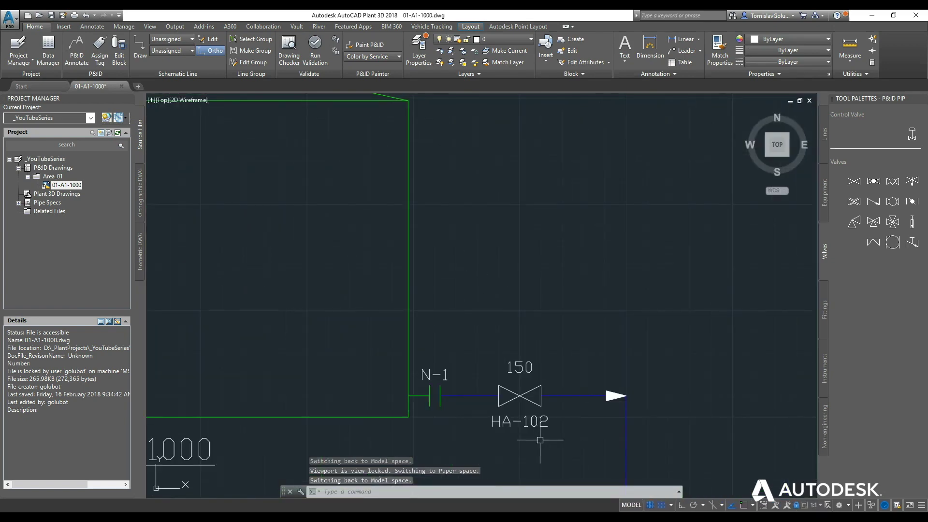
pyautogui.scroll(-5, 539, 442)
pyautogui.scroll(5, 509, 388)
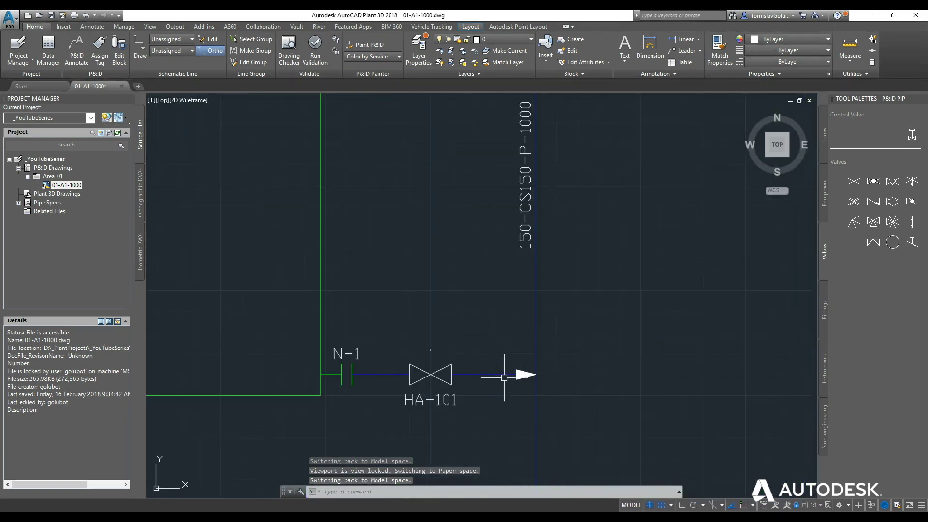
pyautogui.click(504, 377)
pyautogui.rightClick(504, 62)
pyautogui.click(549, 92)
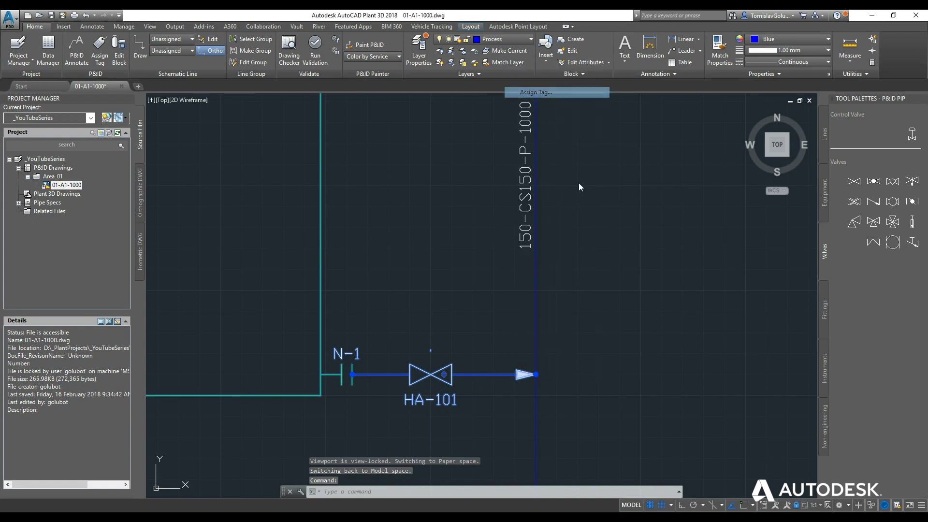
pyautogui.click(682, 328)
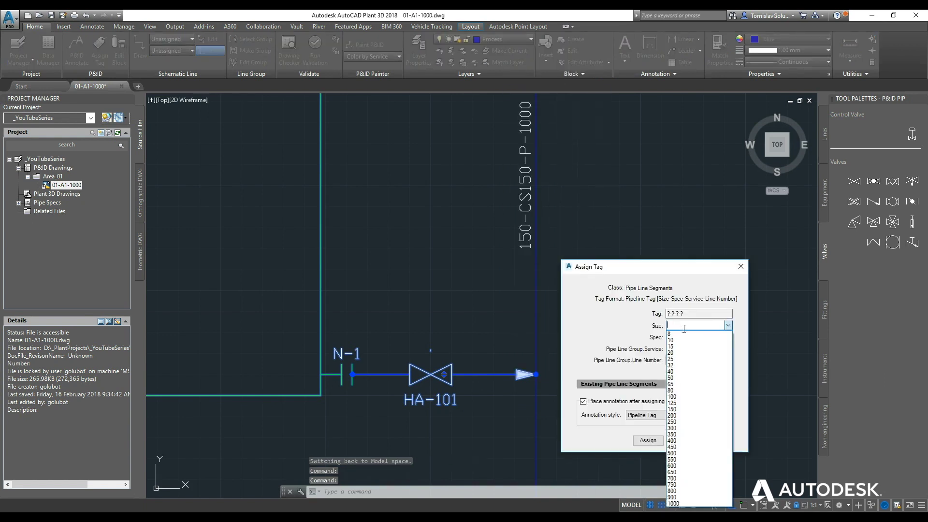
pyautogui.click(694, 406)
# Complete the tag with spec CS150, service P and line number 1001, and assign it
pyautogui.click(686, 338)
pyautogui.click(685, 334)
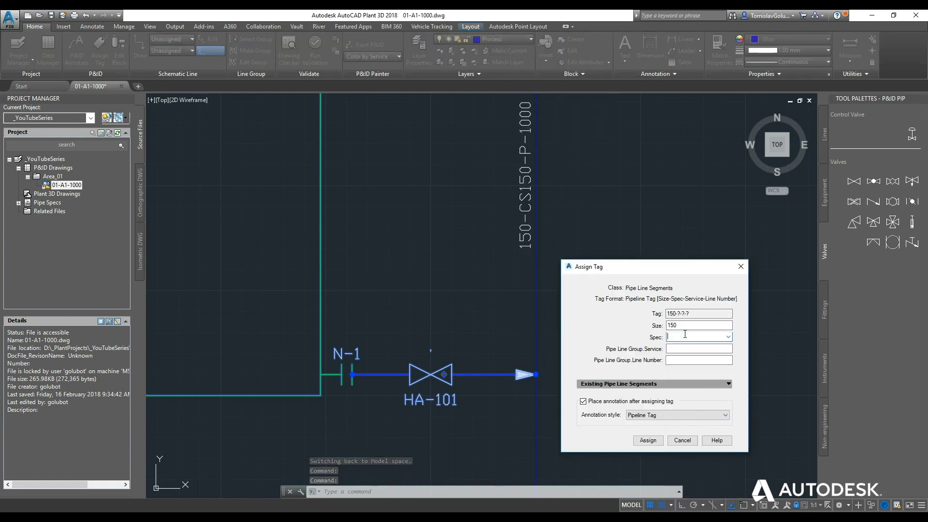
pyautogui.write('CS150')
pyautogui.click(686, 349)
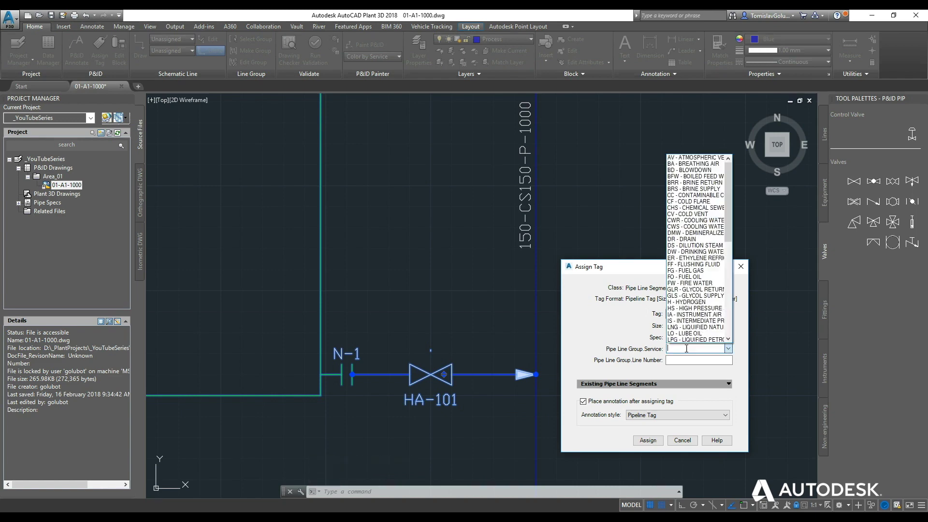
pyautogui.write('P')
pyautogui.press('Return')
pyautogui.click(689, 359)
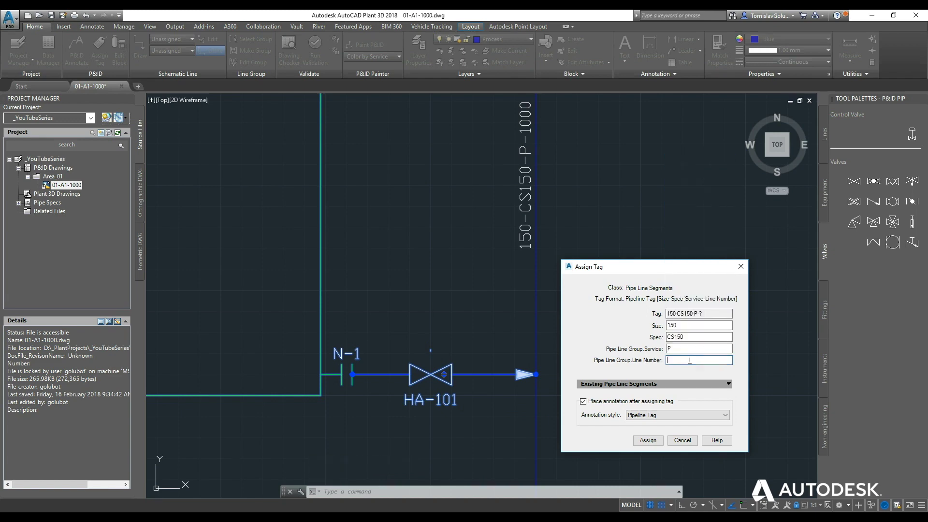
pyautogui.click(705, 337)
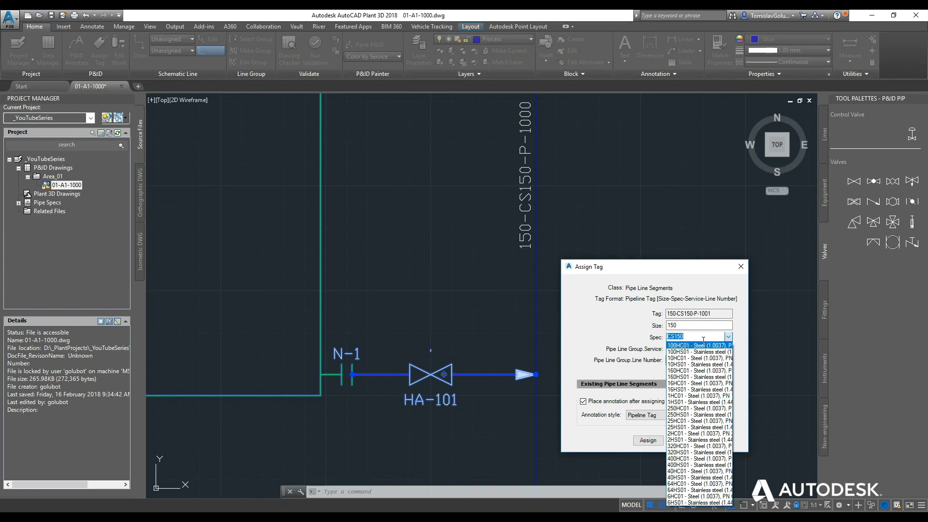
pyautogui.click(622, 339)
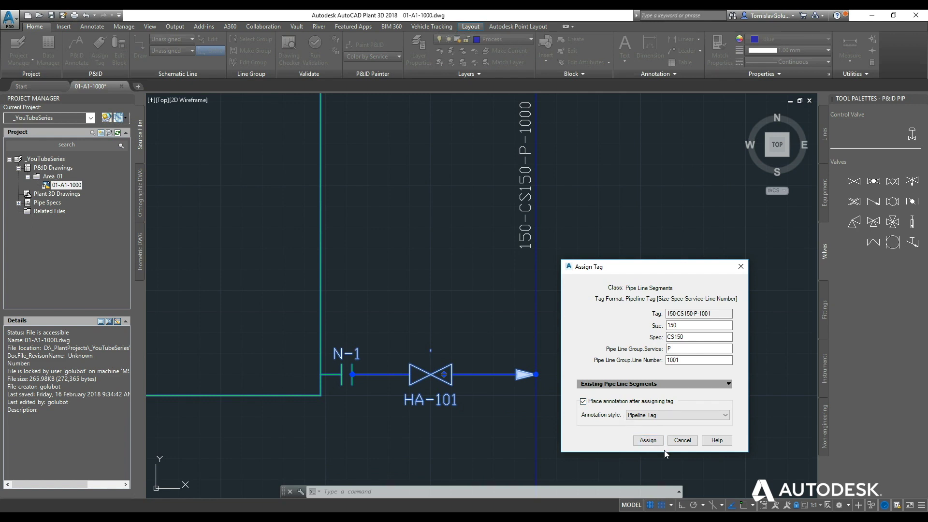
pyautogui.click(647, 441)
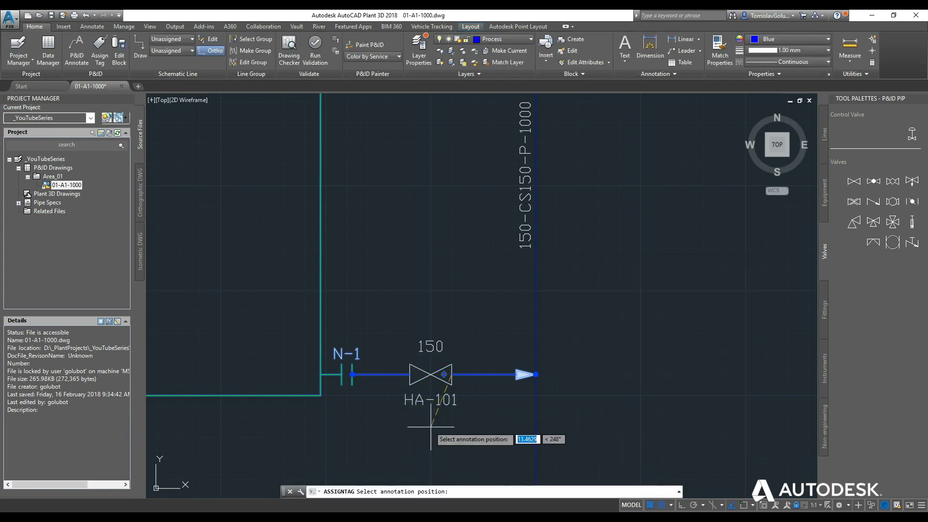
# Place the 150-CS150-P-1001 label below valve HA-101
pyautogui.click(433, 437)
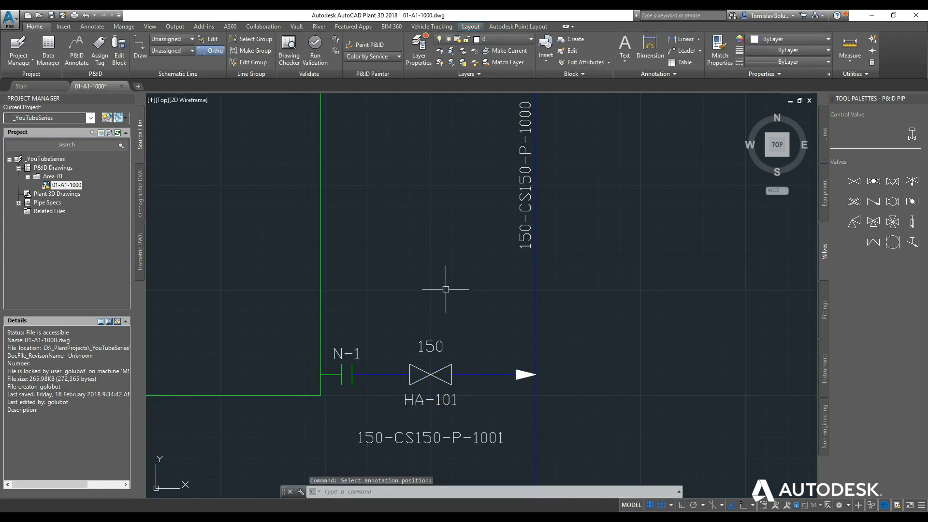
pyautogui.write('z')
pyautogui.press('Return')
# Zoom to extents, then show Gate Valves HA-101 and HA-102 (150, CS150) in Data Manager
pyautogui.write('E')
pyautogui.press('Return')
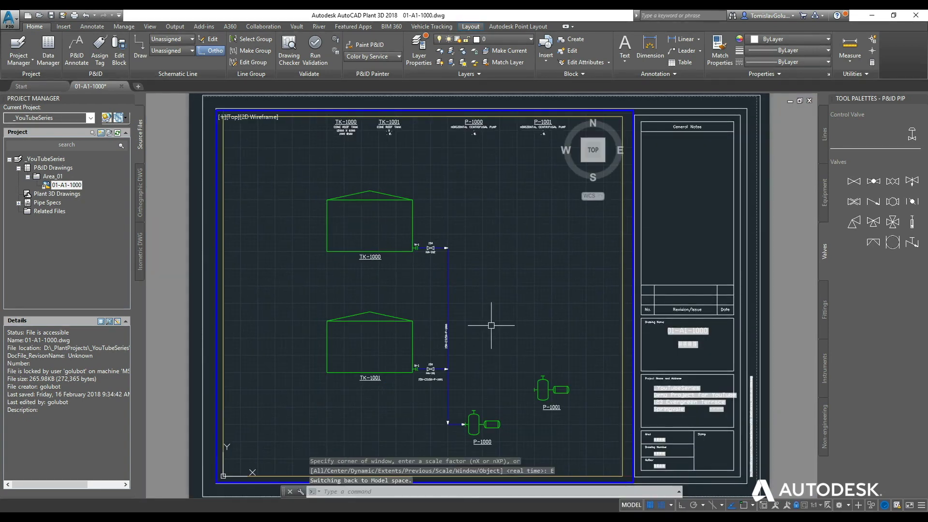
pyautogui.click(48, 55)
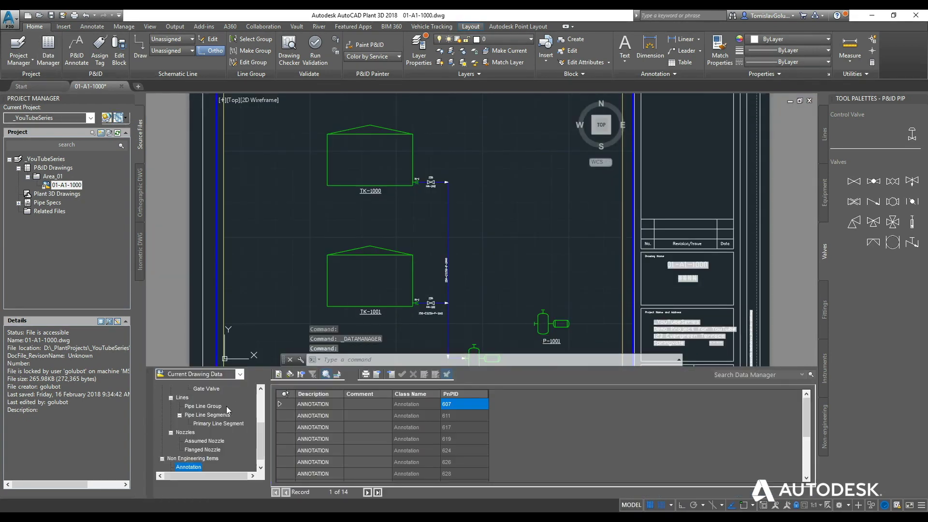
pyautogui.moveTo(260, 436)
pyautogui.mouseDown()
pyautogui.moveTo(261, 445)
pyautogui.moveTo(260, 431)
pyautogui.mouseUp()
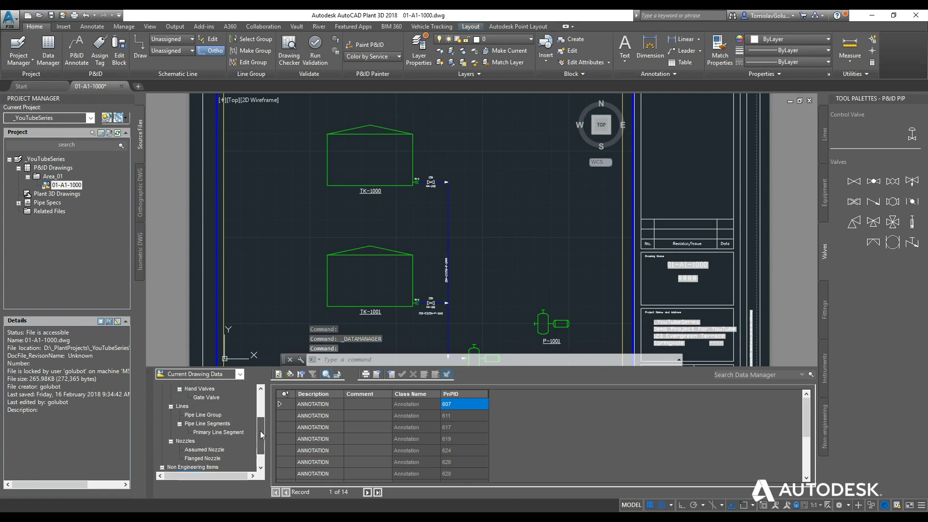
pyautogui.click(207, 397)
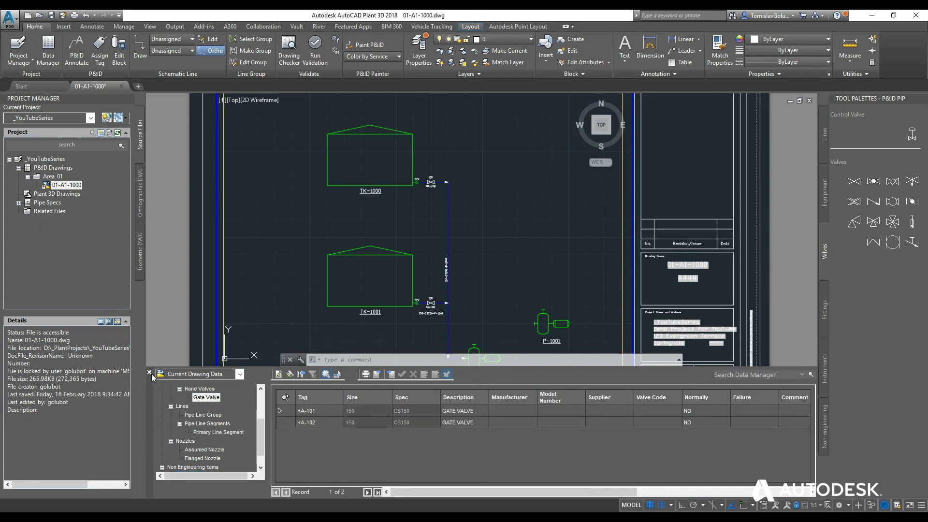
# Close the Data Manager palette and zoom extents to the full 01-A1-1000 sheet
pyautogui.click(150, 374)
pyautogui.write('z')
pyautogui.press('Return')
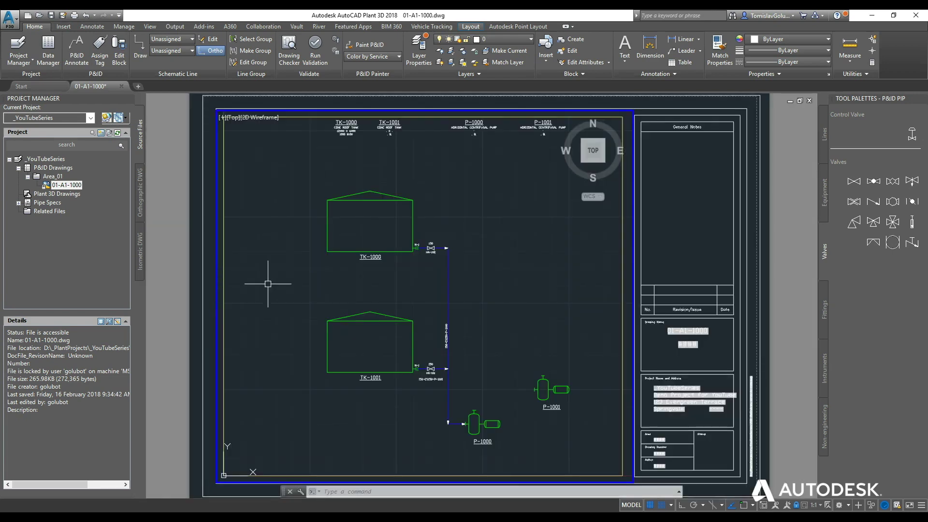
pyautogui.write('E')
pyautogui.press('Return')
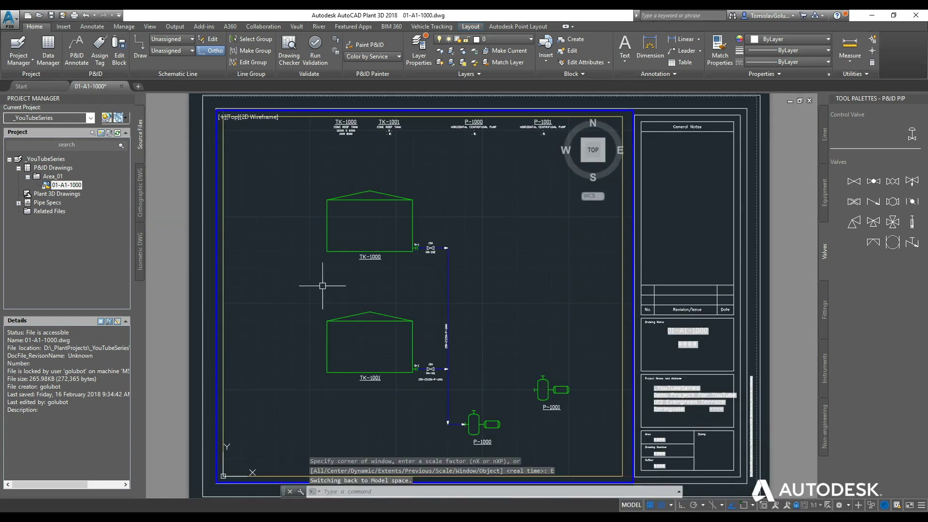